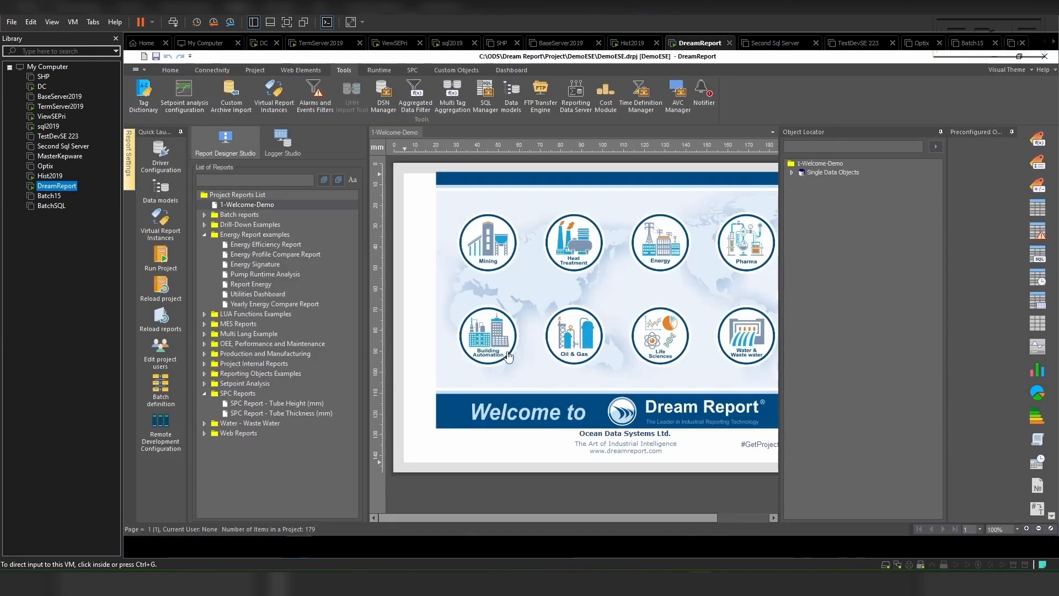
Step: Open the DSN Manager and name the new ODBC definition Sql2019_DD_Name
left_click(386, 100)
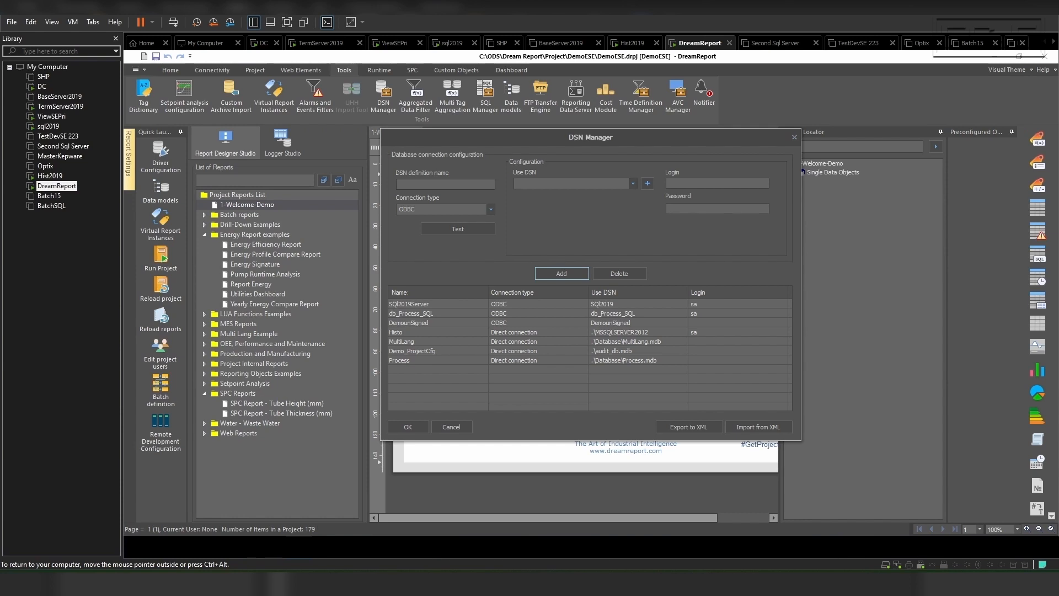
left_click(425, 185)
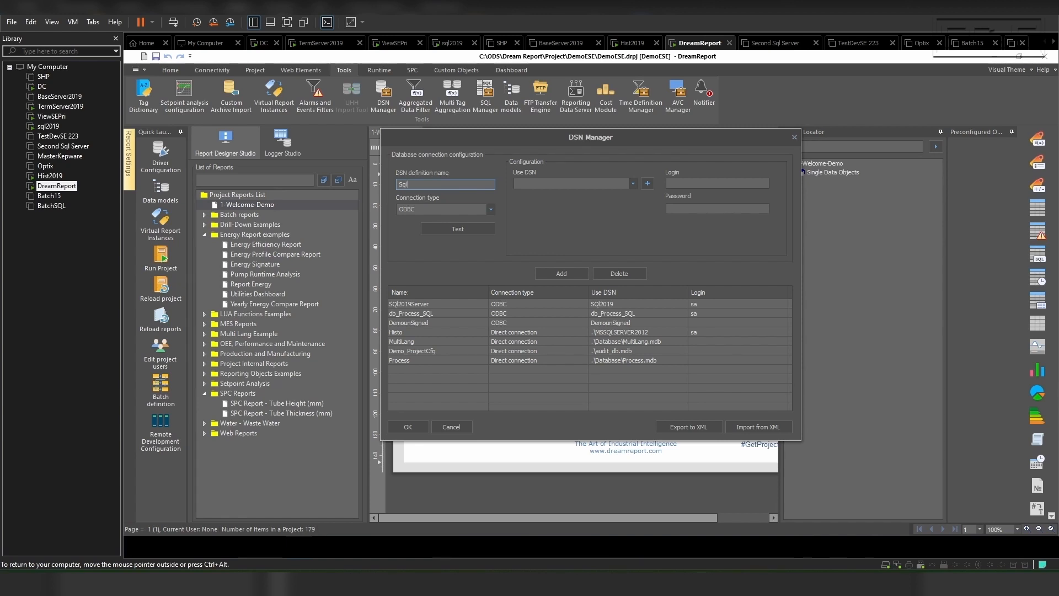
type("Sql2019_DD_Name")
key("Tab")
Step: Start creating a new system data source that uses the SQL Server driver
left_click(650, 183)
left_click(590, 254)
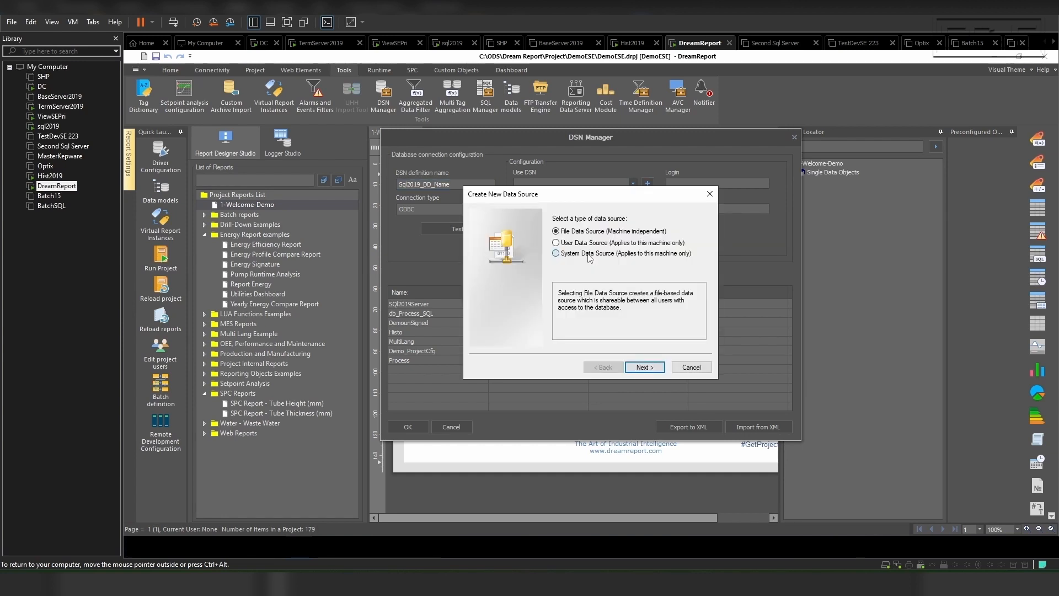
left_click(647, 367)
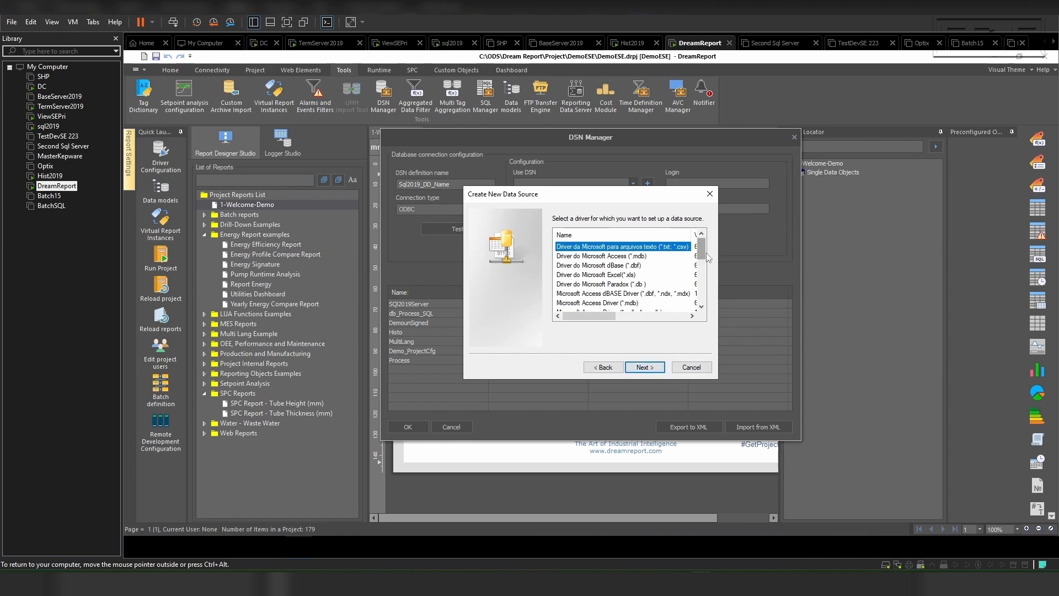
scroll(662, 270, "down", 5)
left_click(584, 305)
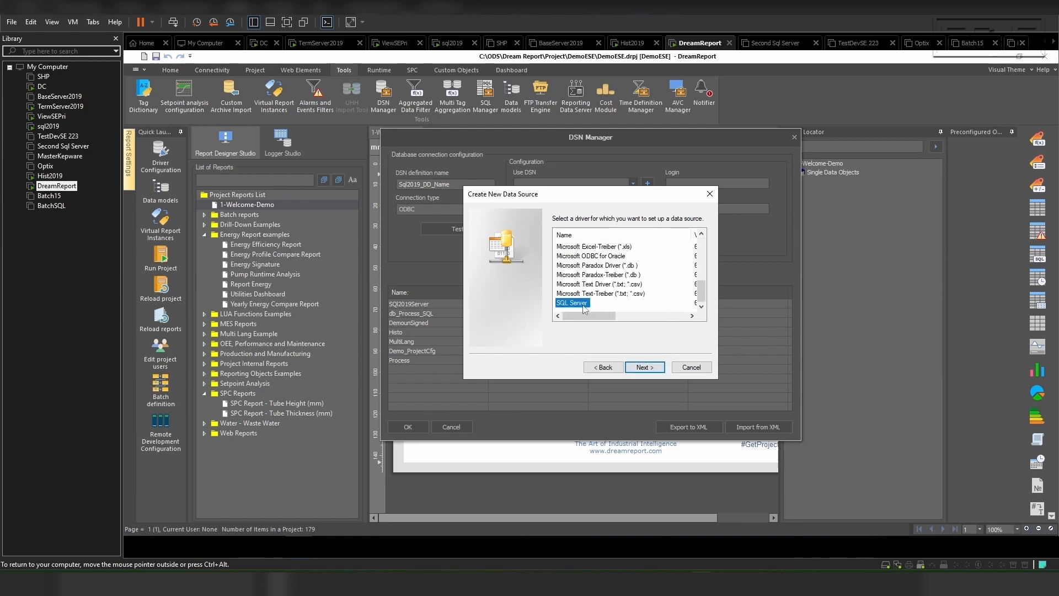
left_click(647, 368)
left_click(646, 367)
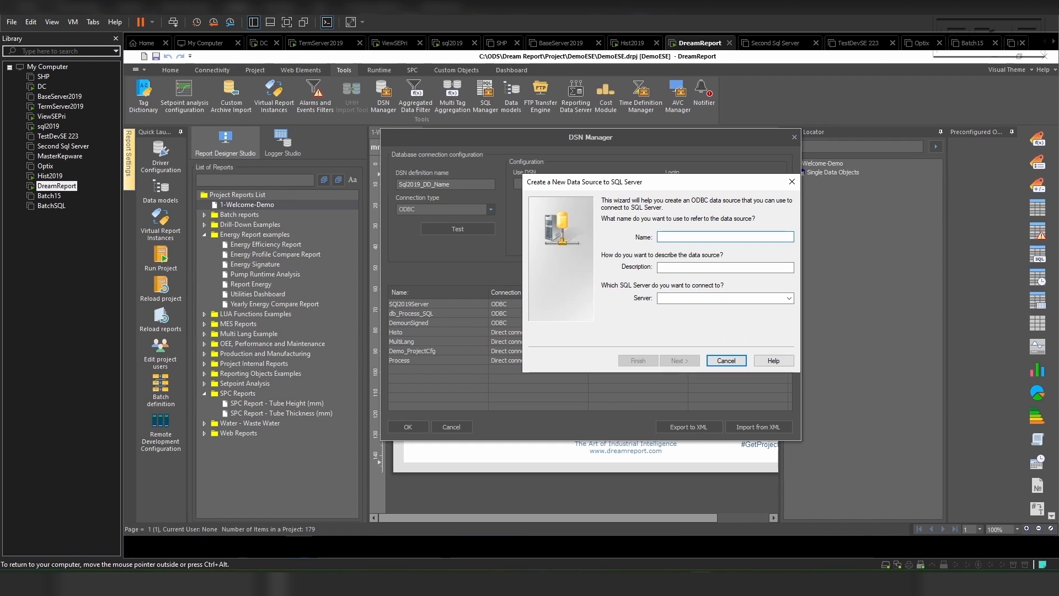
Step: Name the new SQL Server data source SQL2019_DSN, leaving its description empty
type("SQL")
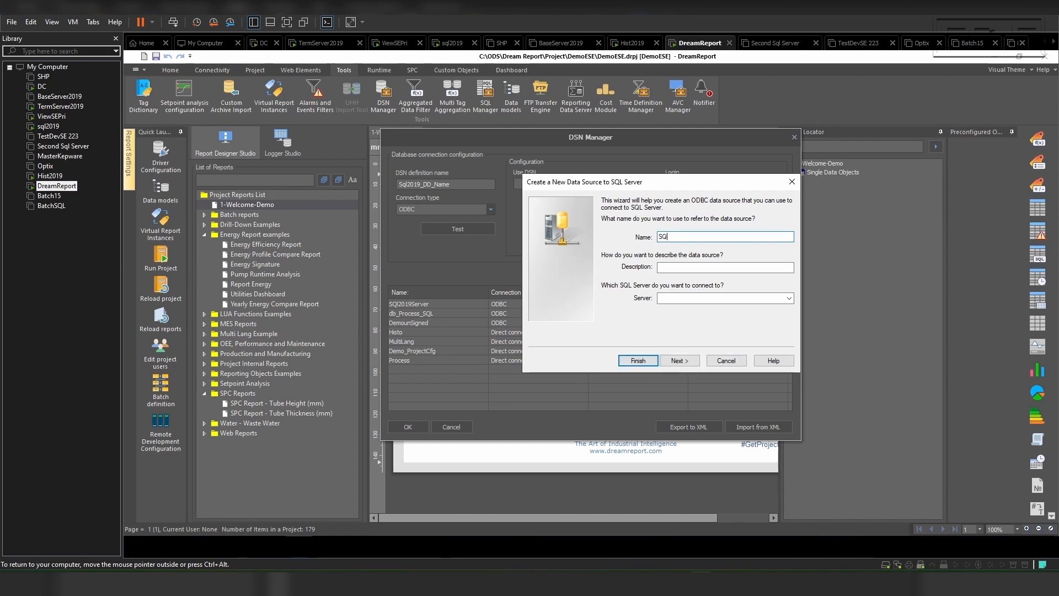
type("2019_DSN")
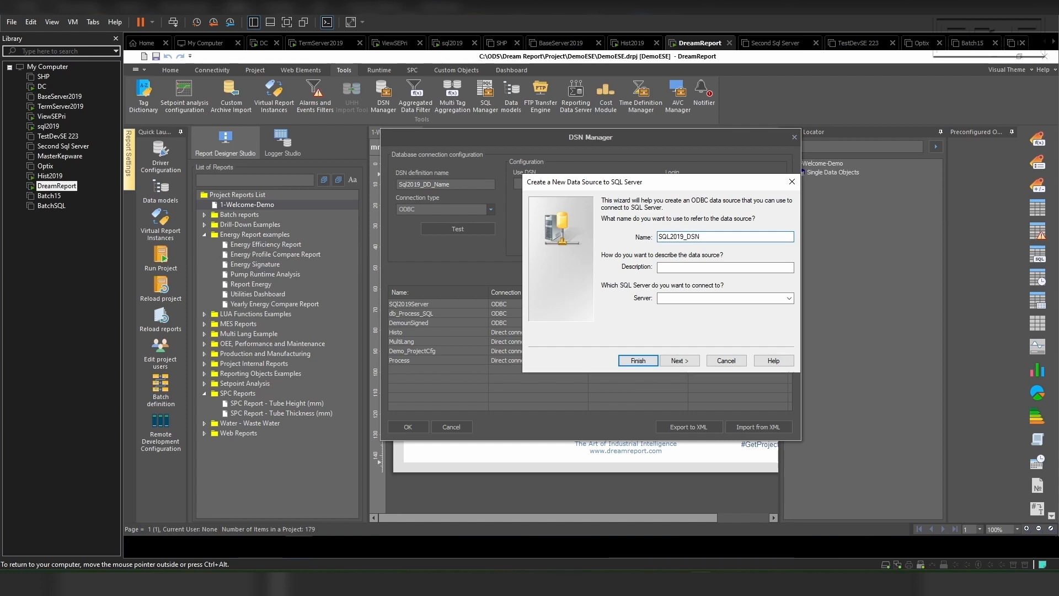
key("Tab")
key("Tab")
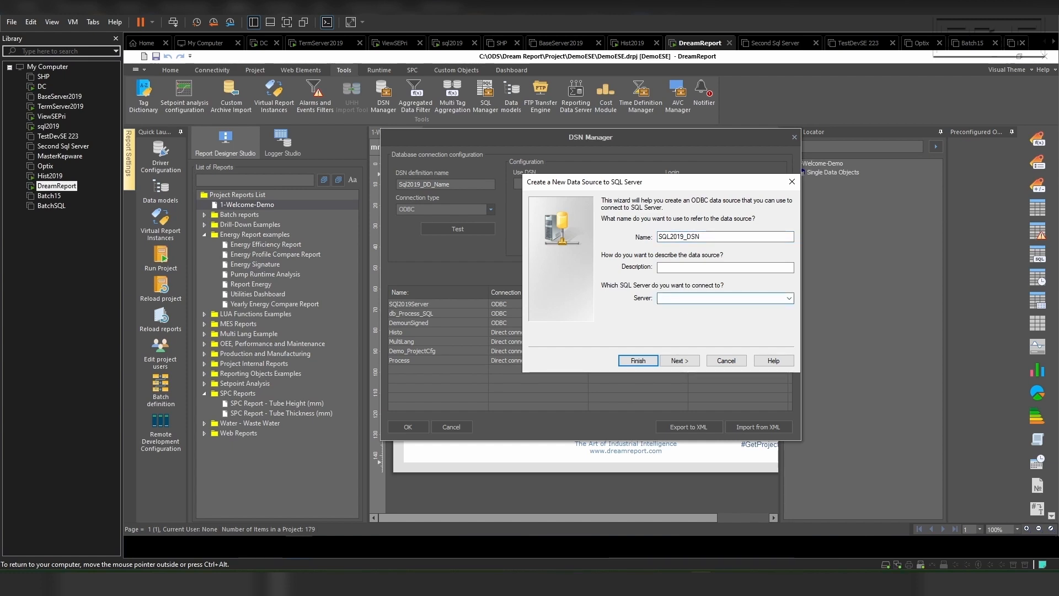
Step: Set SQL2019 as the server the data source connects to and continue to the authentication settings
type("SQl2019")
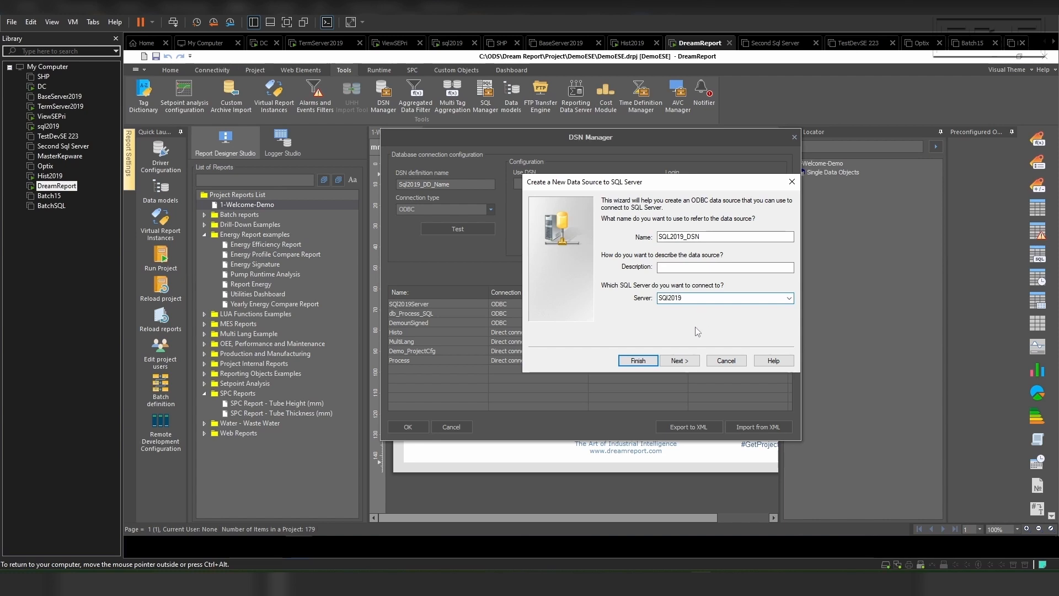
key("Left")
key("Left")
key("Left")
key("BackSpace")
type("L")
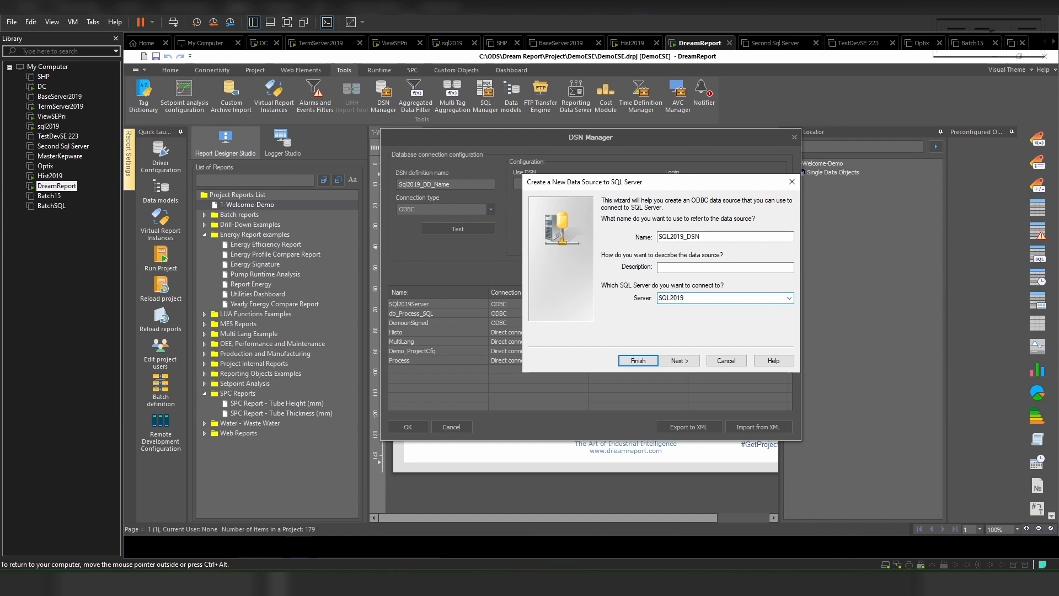
left_click(681, 361)
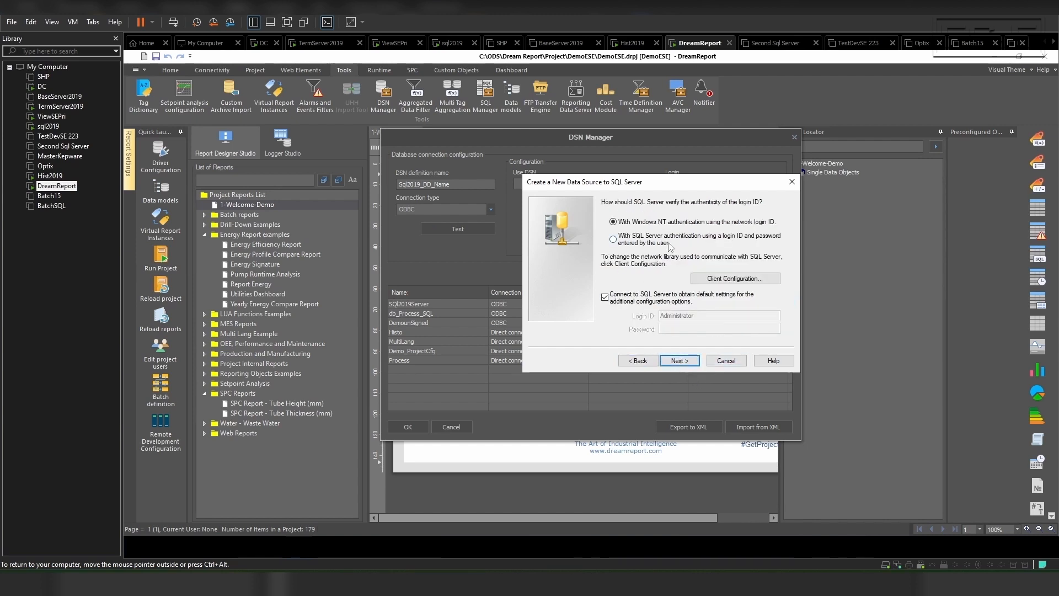
Step: Use SQL Server authentication for the data source with login ID sa and enter the account password
left_click(613, 239)
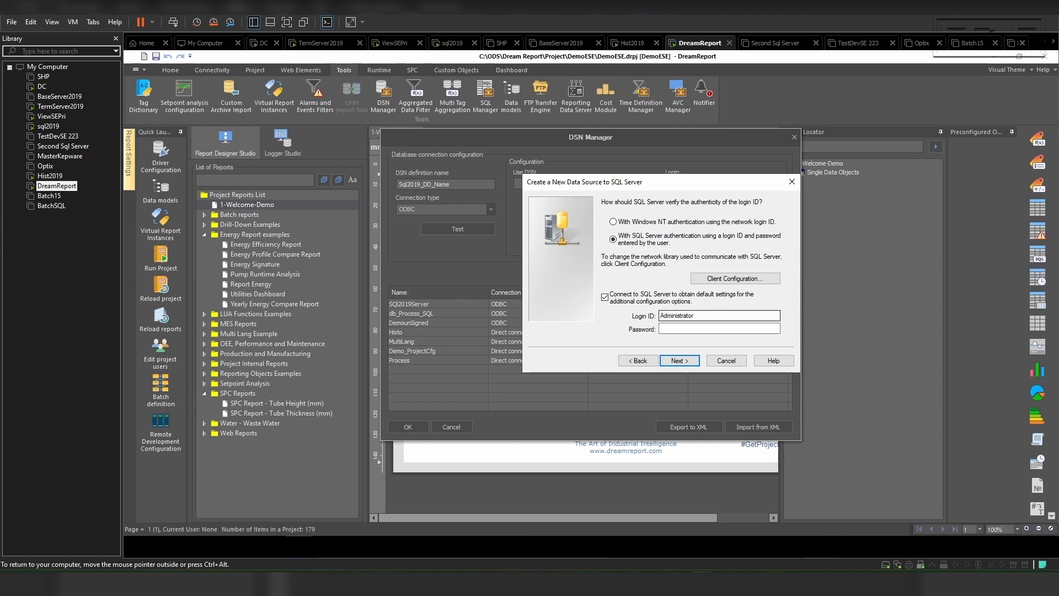
left_click_drag(699, 316, 647, 312)
type("sa")
key("Tab")
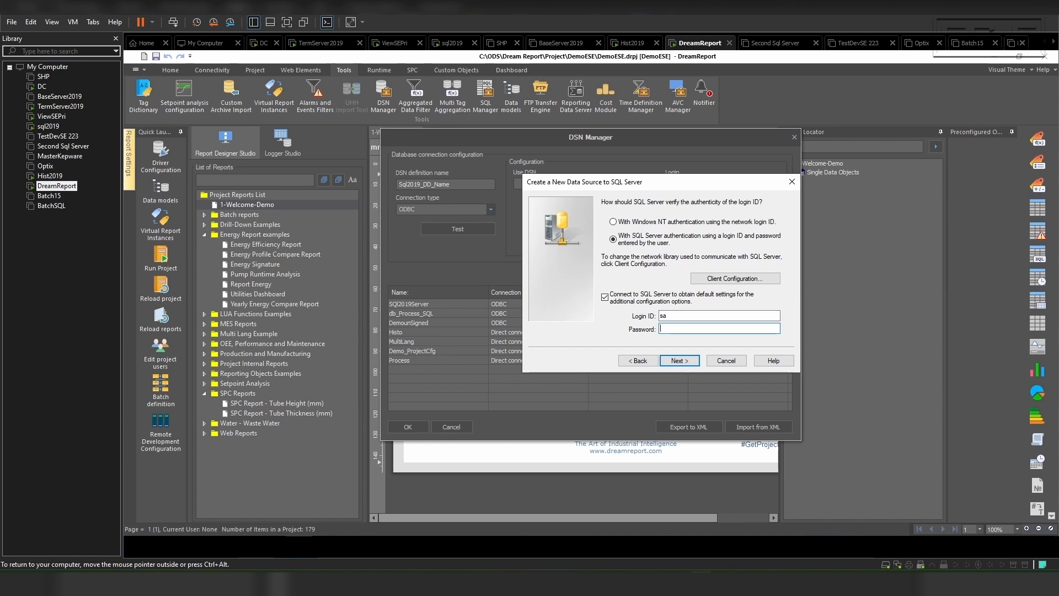
type("***********")
left_click(687, 362)
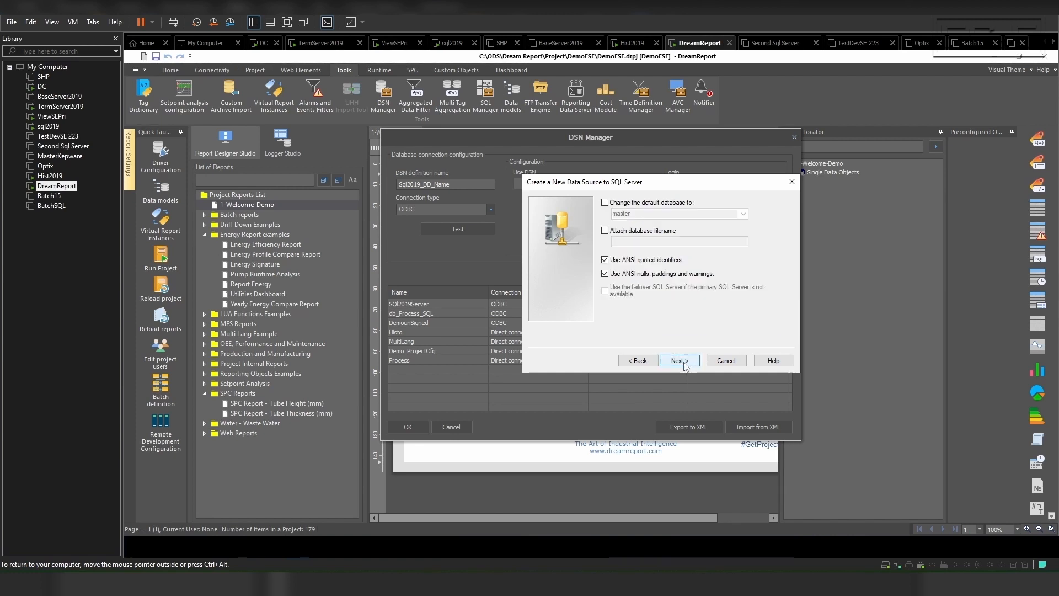
Step: Change the data source's default database to ESETest and continue to the final settings
left_click(605, 203)
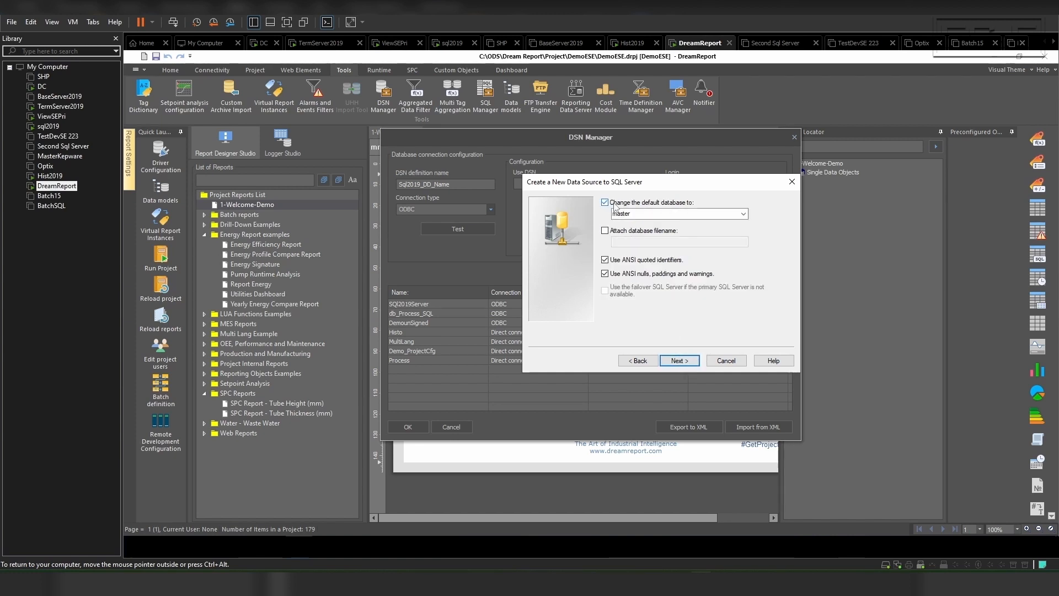
left_click(743, 214)
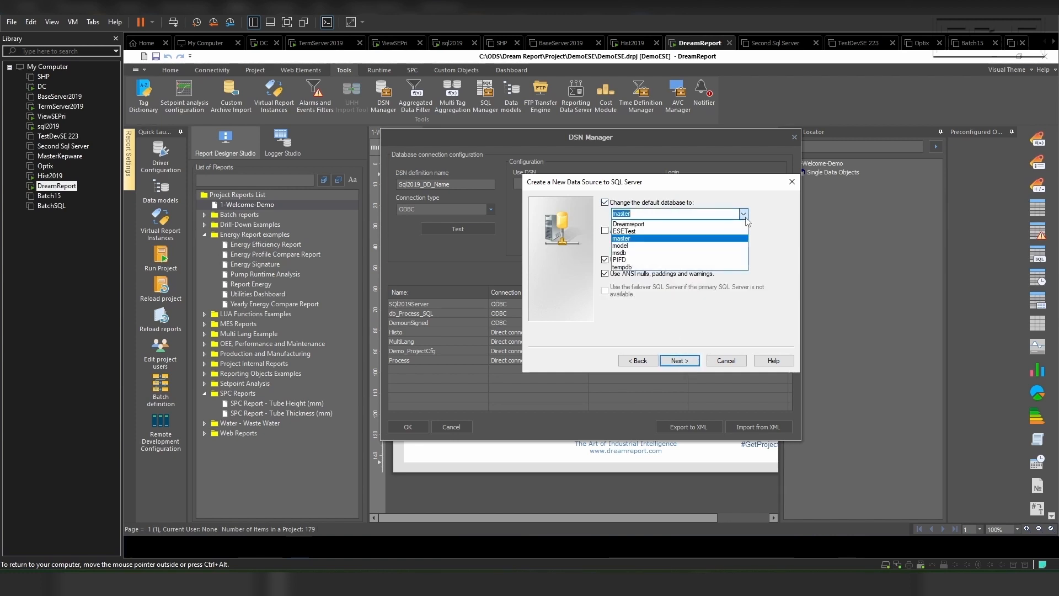
left_click(709, 234)
left_click(680, 360)
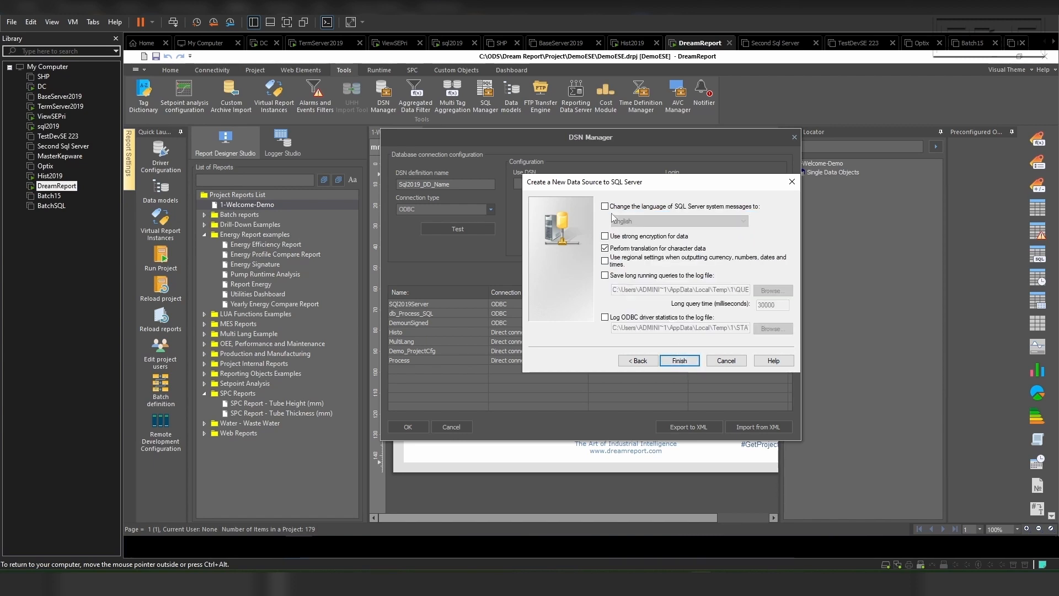
Step: Finish the data source with the remaining default options, test its connectivity and save it
left_click(685, 363)
left_click(635, 367)
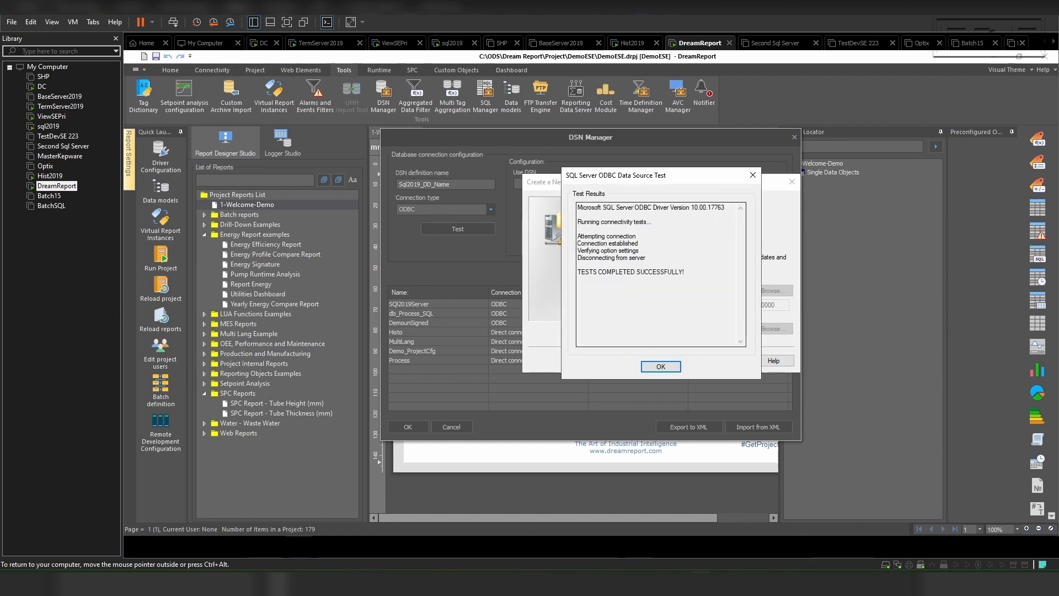
left_click(661, 367)
left_click(706, 373)
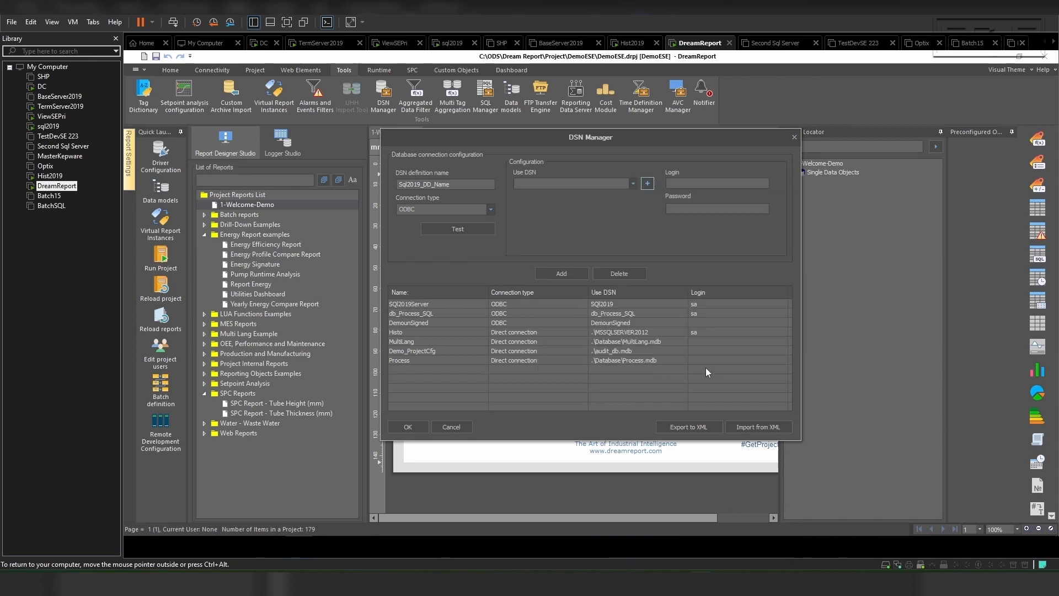
Step: Assign SQL2019_DSN to the Sql2019_DD_Name definition, with login sa and the account password
left_click(633, 184)
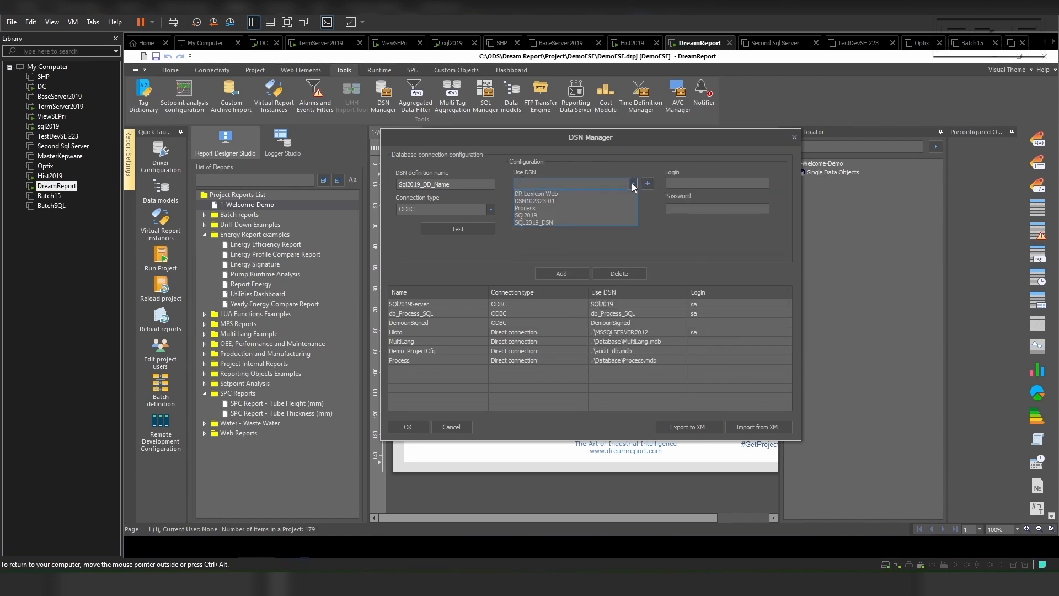
left_click(588, 223)
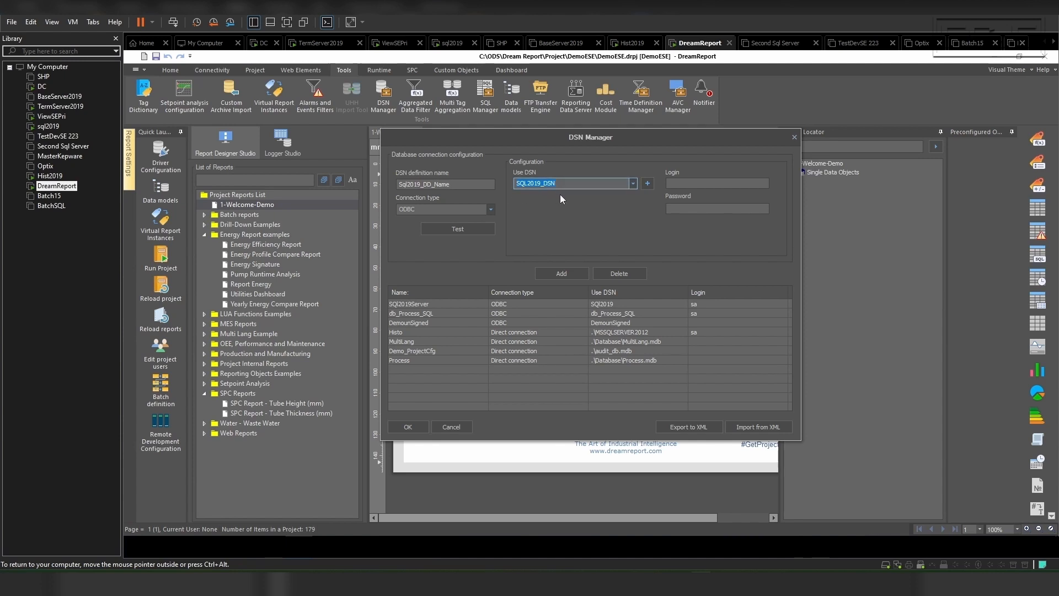
key("Tab")
type("sa")
key("Tab")
type("•••••••••••")
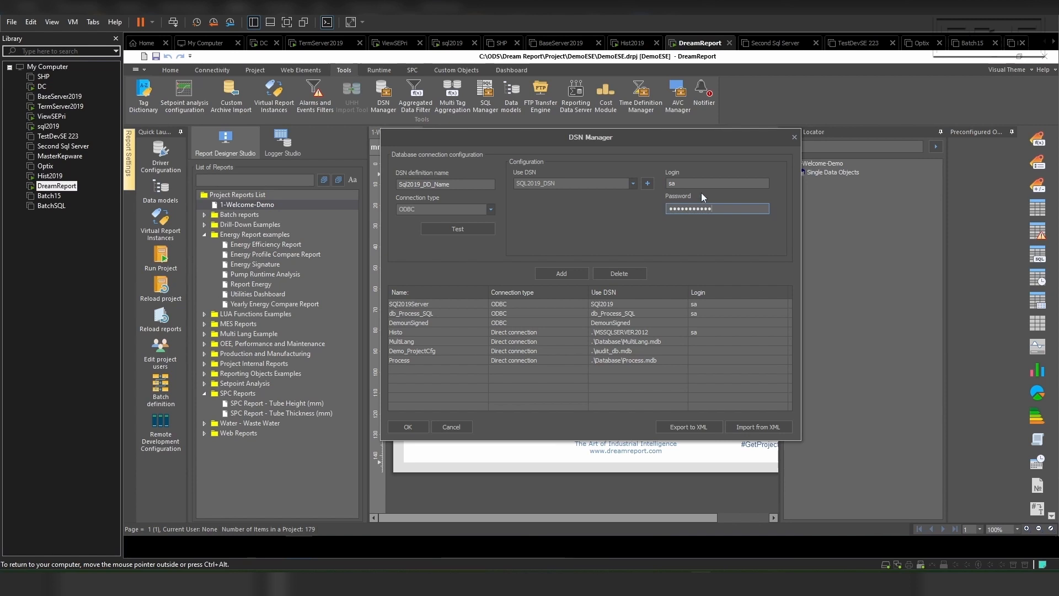
Step: Test the Sql2019_DD_Name connection, add the definition to the DSN list and save the list
left_click(452, 226)
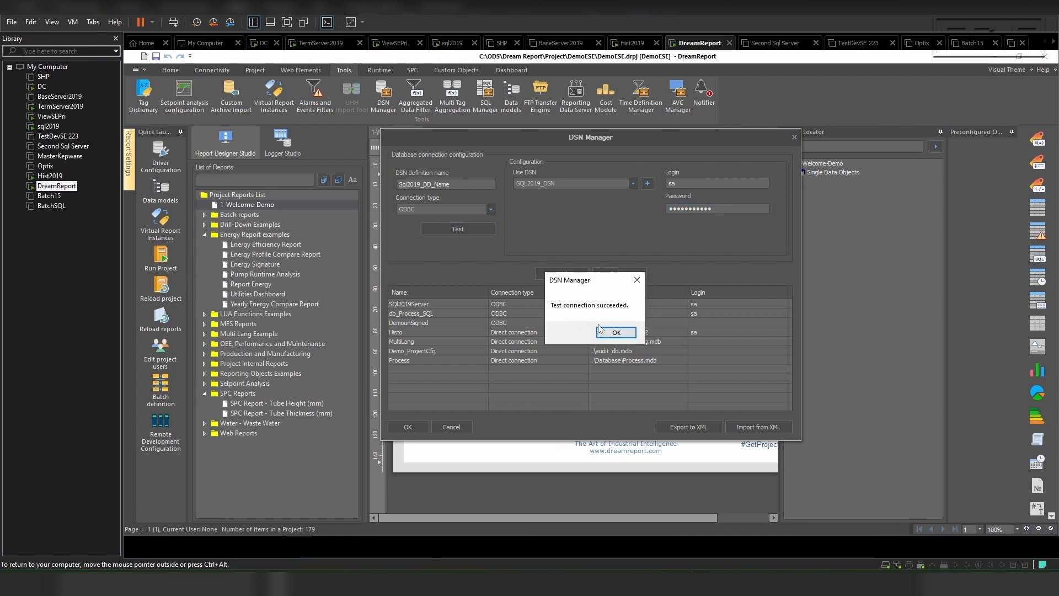
left_click(616, 333)
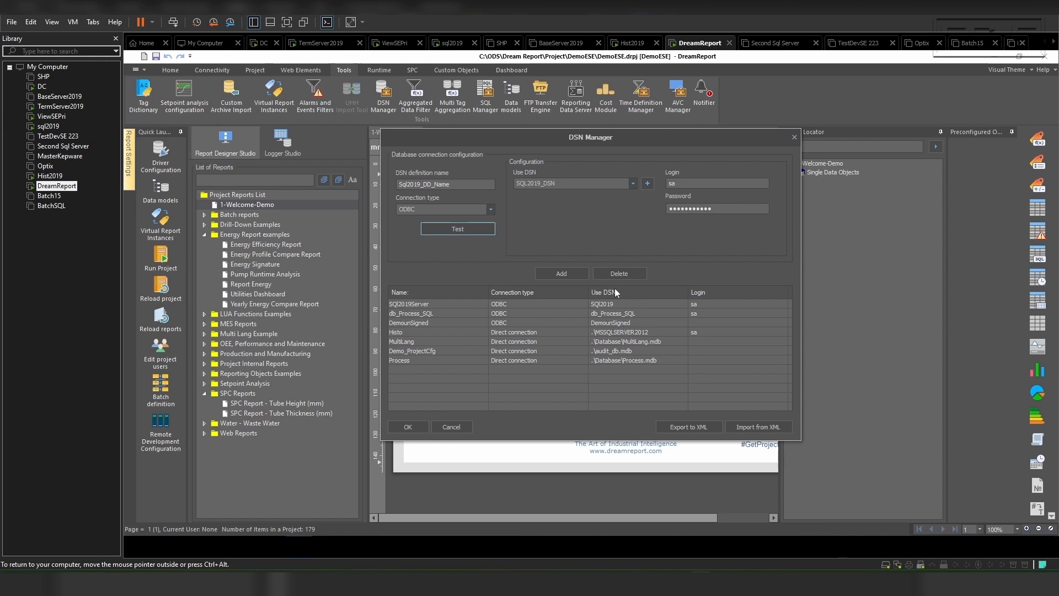
left_click(562, 274)
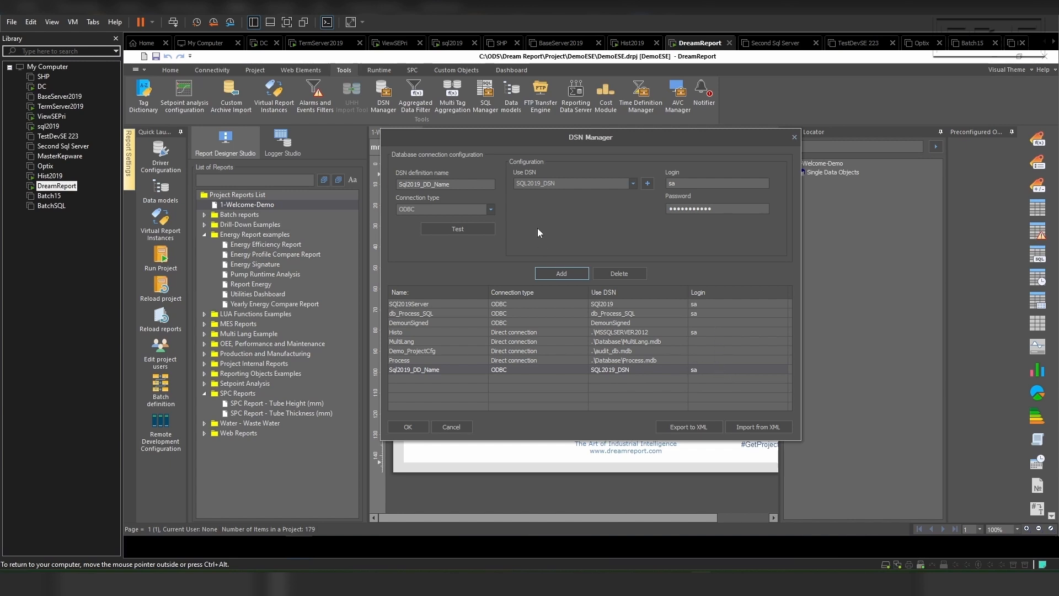
left_click(408, 427)
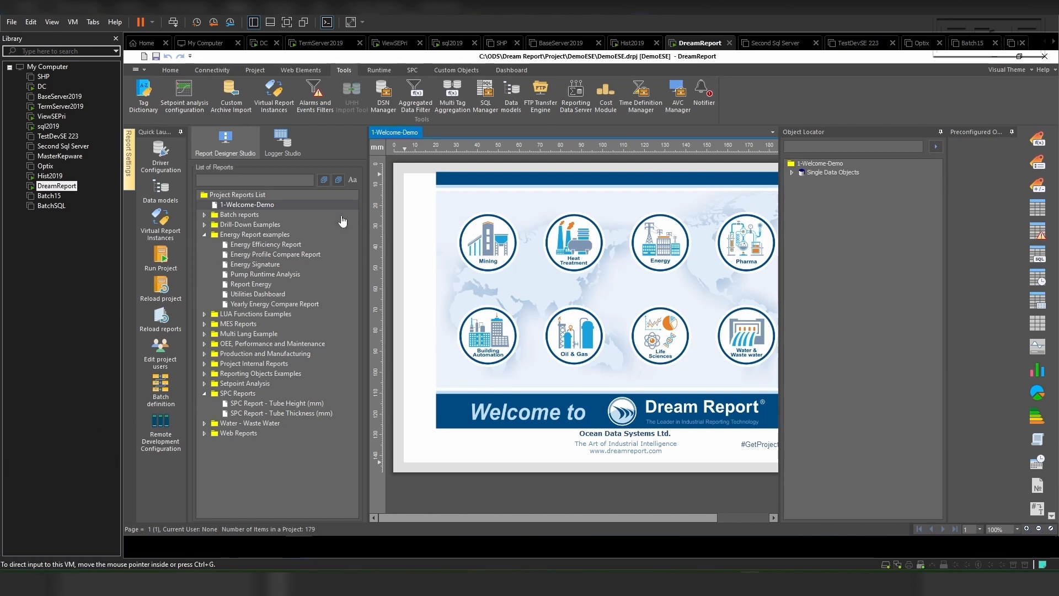
Step: Create a new blank report in the Project Reports List and dismiss its settings without changes
right_click(244, 195)
left_click(264, 201)
double_click(512, 304)
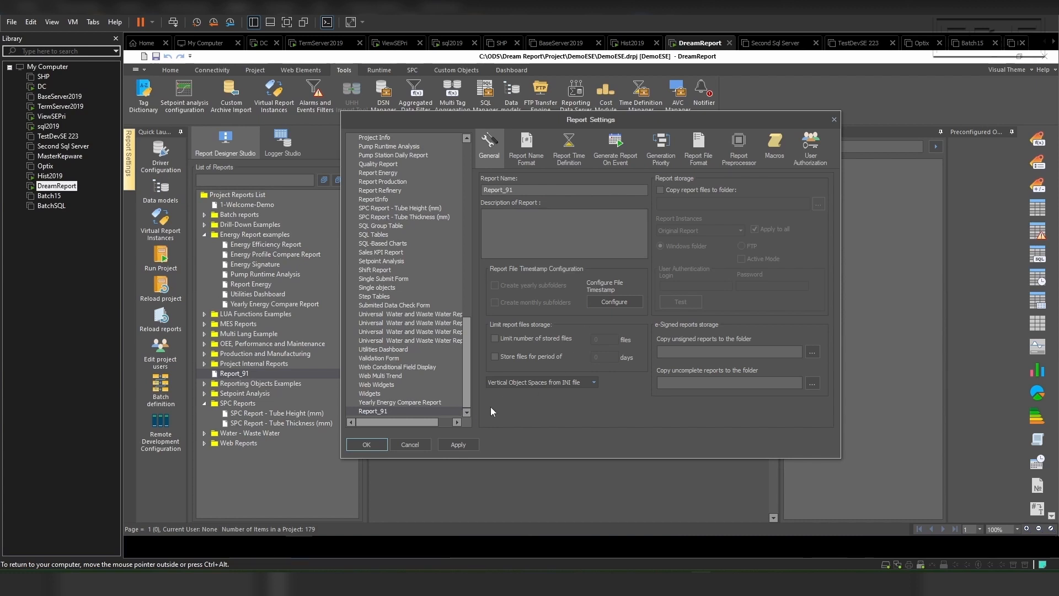
left_click(401, 447)
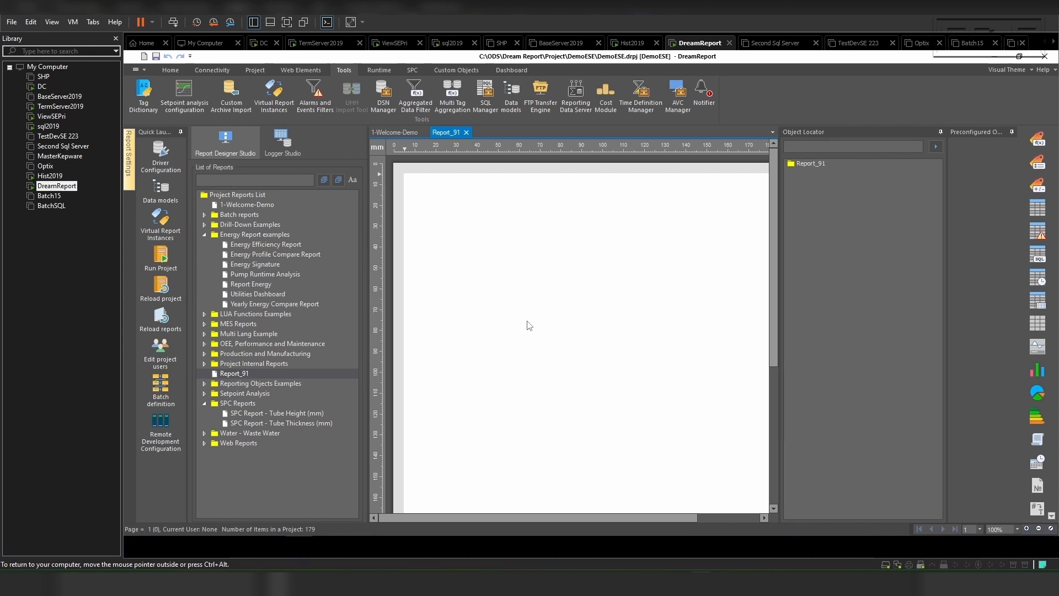
Step: Place a single data object about 60 mm wide near the top of the blank report and name it First_Product
left_click(1039, 139)
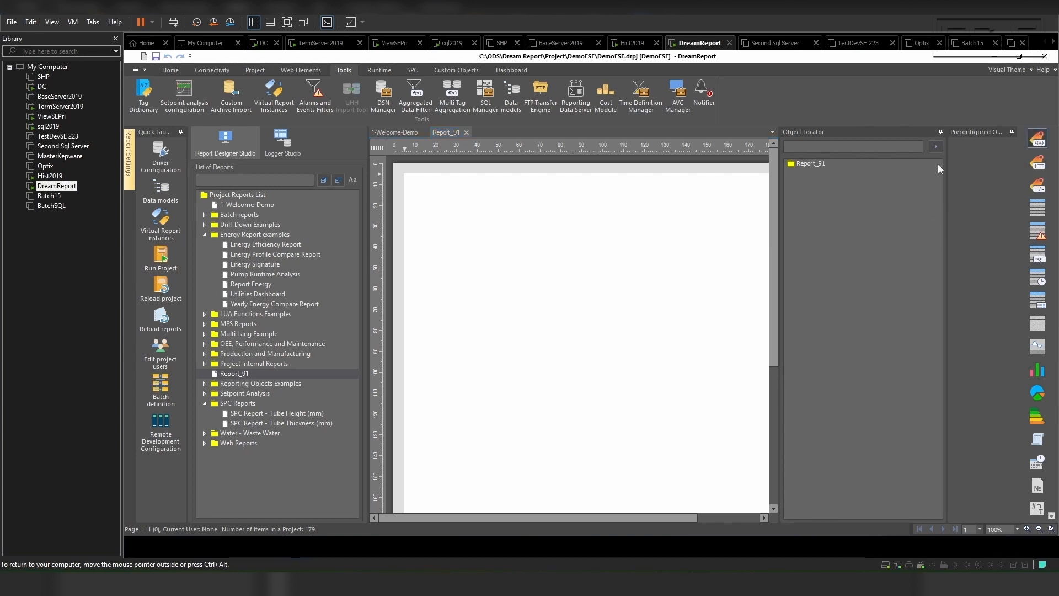
left_click_drag(437, 199, 563, 215)
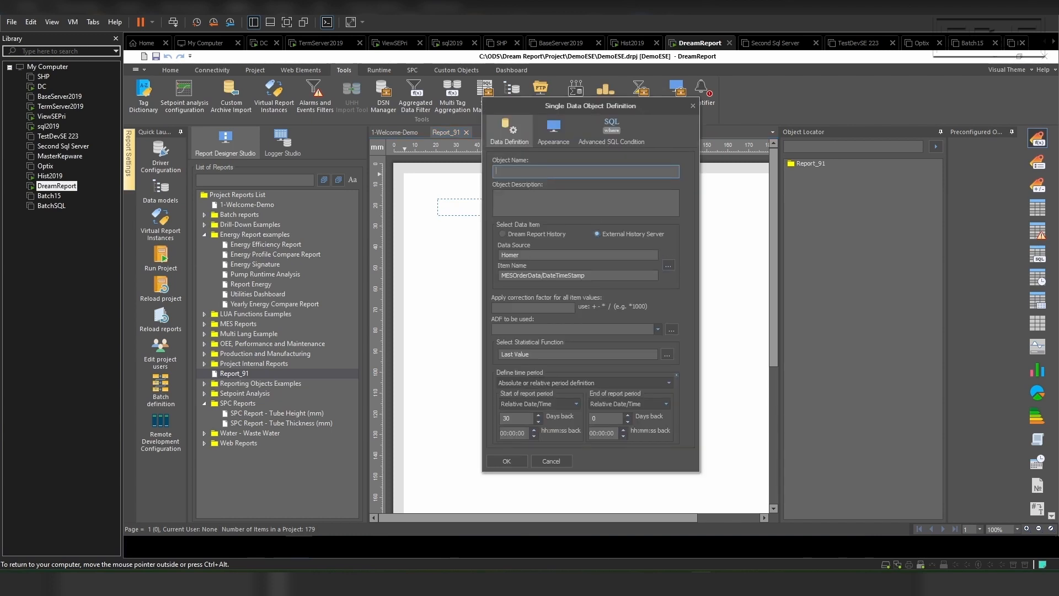
type("First_Product")
Step: Set the object's data item to Product under MESOrderData in the DataMES_DL_Name data source
left_click(666, 267)
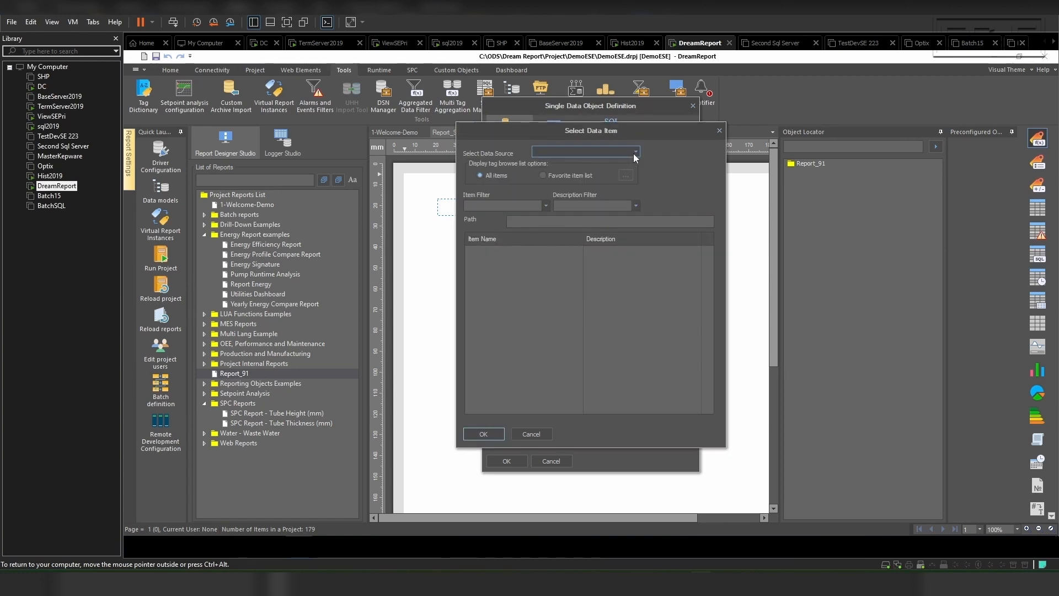
left_click(637, 151)
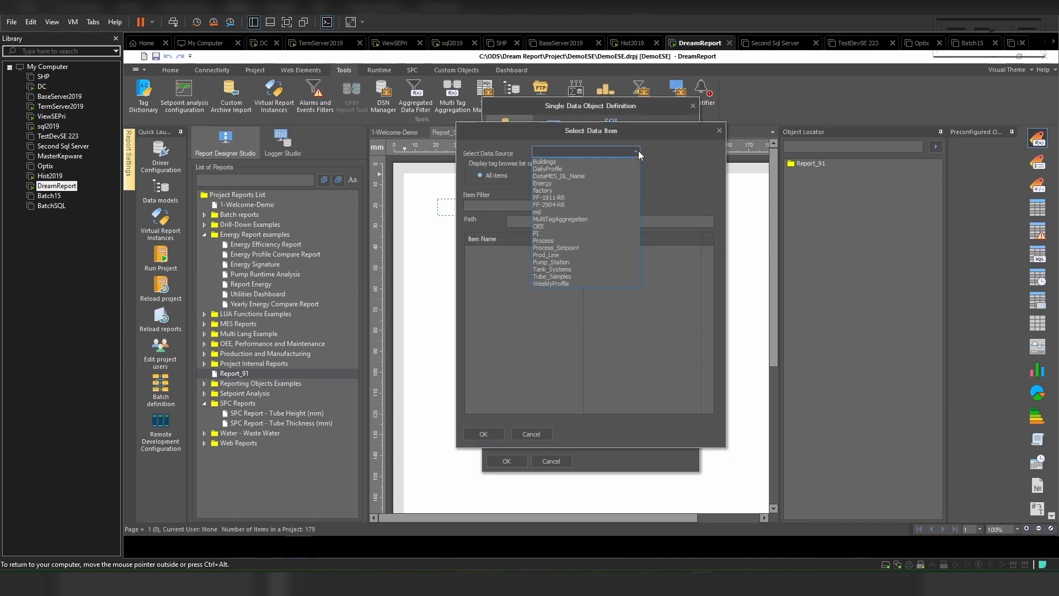
left_click(574, 177)
left_click(510, 279)
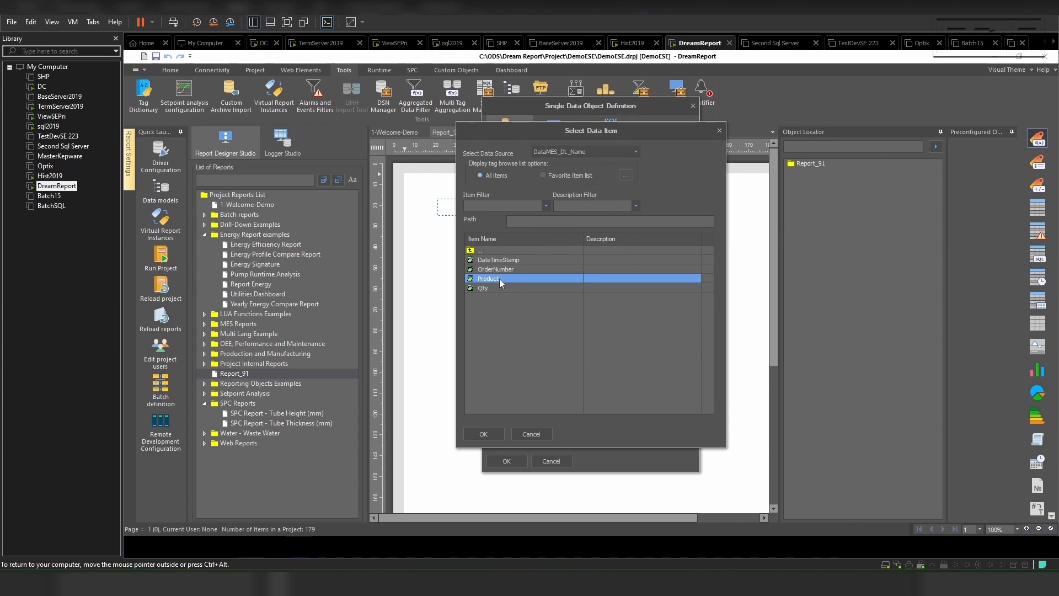
left_click(483, 434)
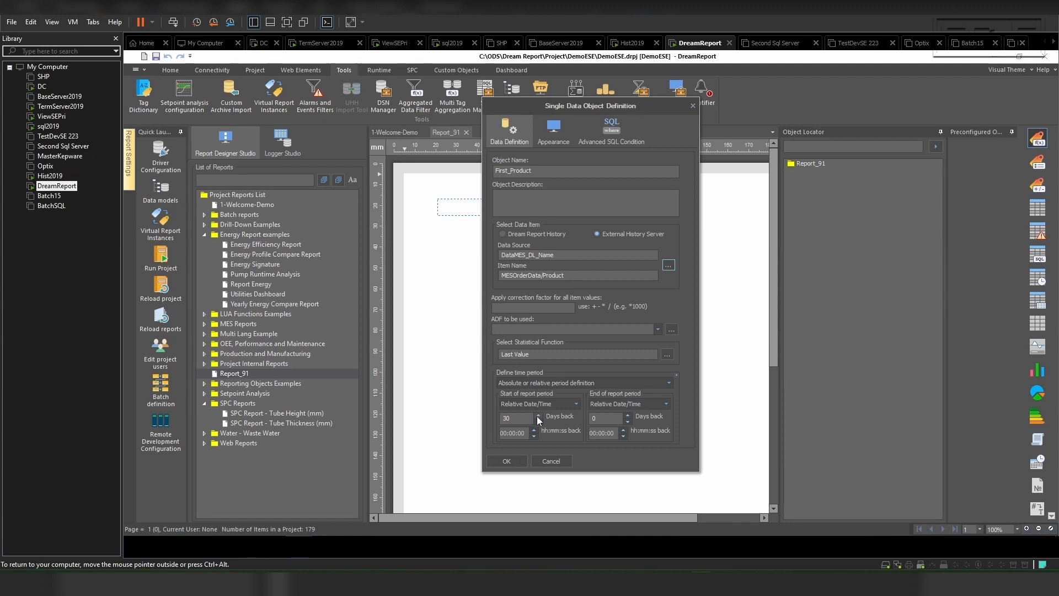
Step: Set the First_Product object's statistical function to First Value and accept the object definition
left_click(668, 355)
left_click(541, 163)
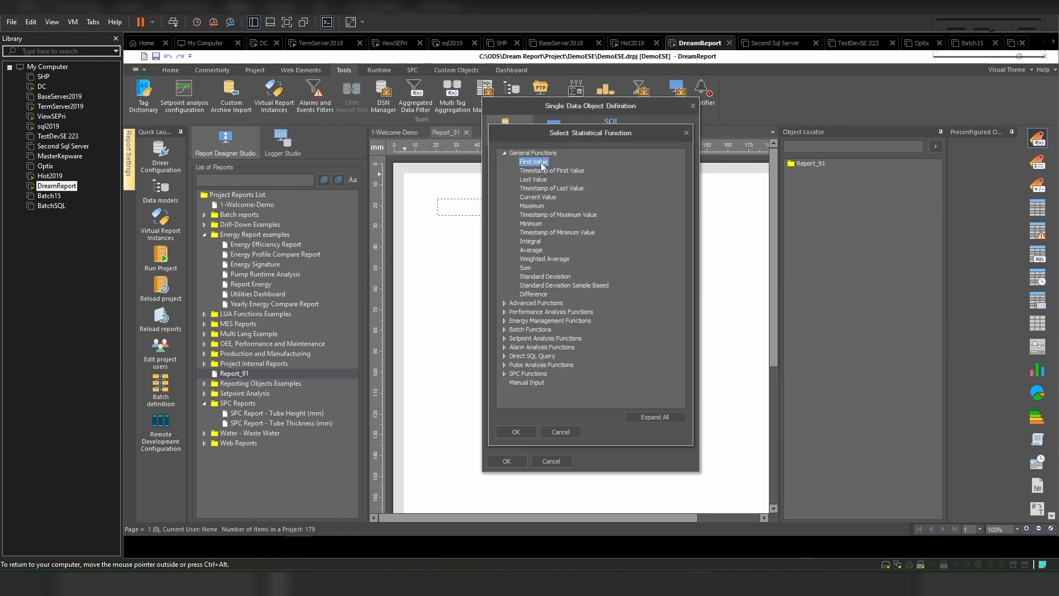
left_click(519, 432)
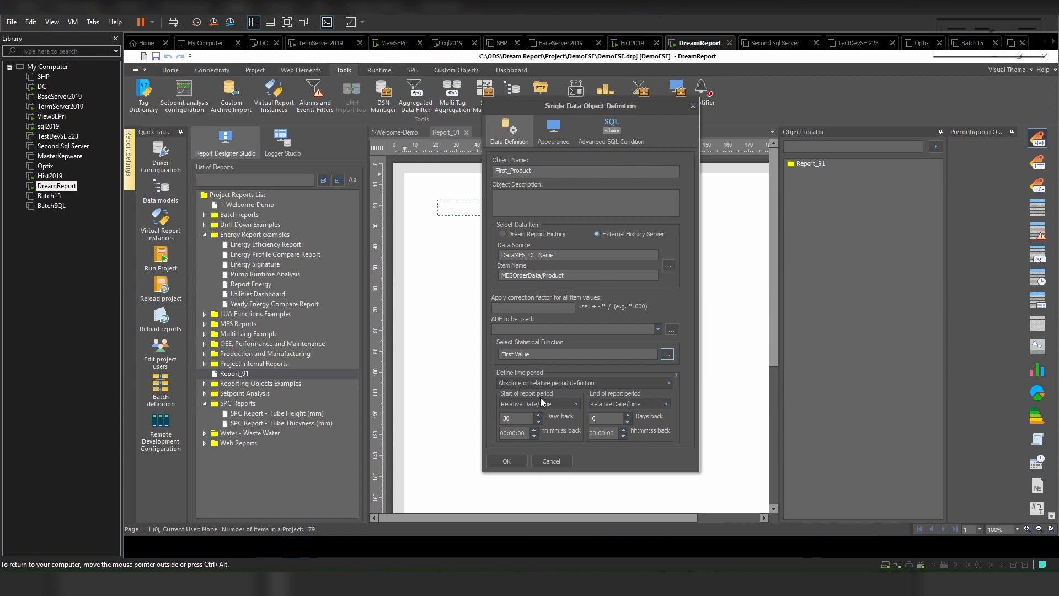
left_click(504, 461)
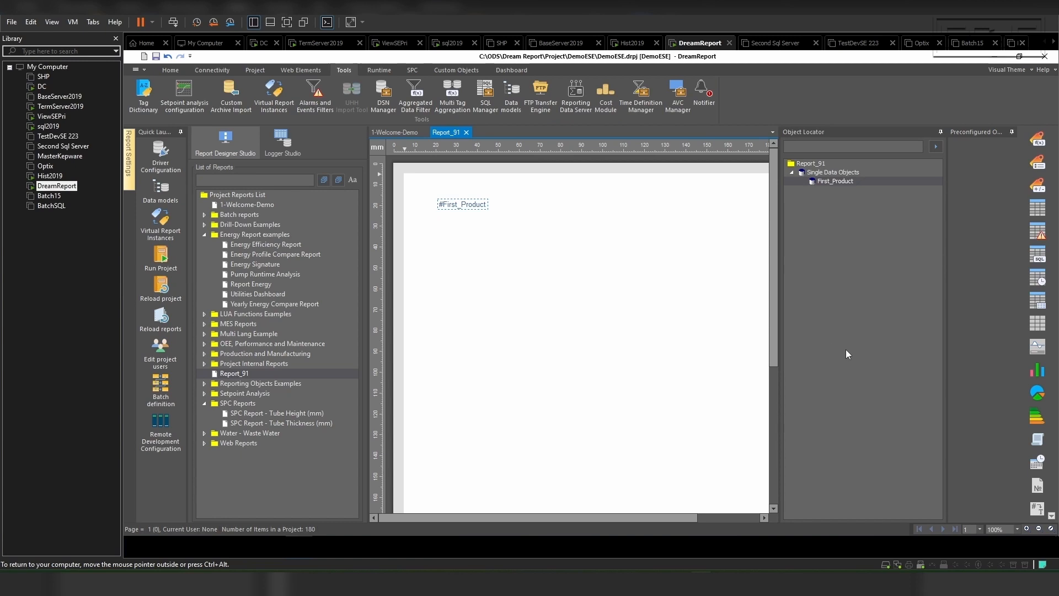
Step: Place an item table about 150 by 80 mm below First_Product, listing DateTimeStamp, OrderNumber, Product and Qty from DataMES_DL_Name
left_click(1045, 212)
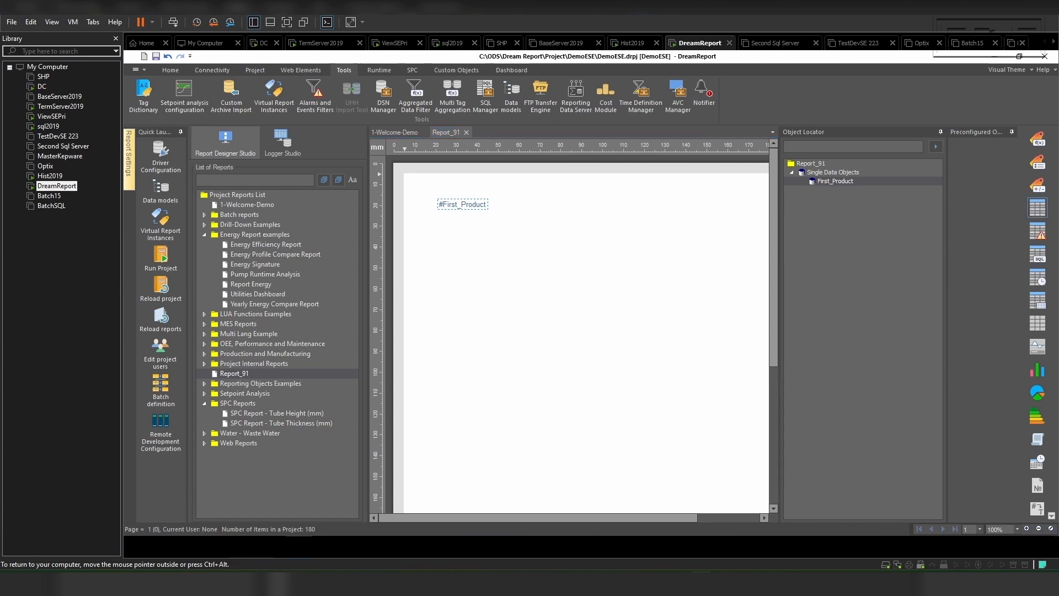
left_click_drag(427, 286, 743, 459)
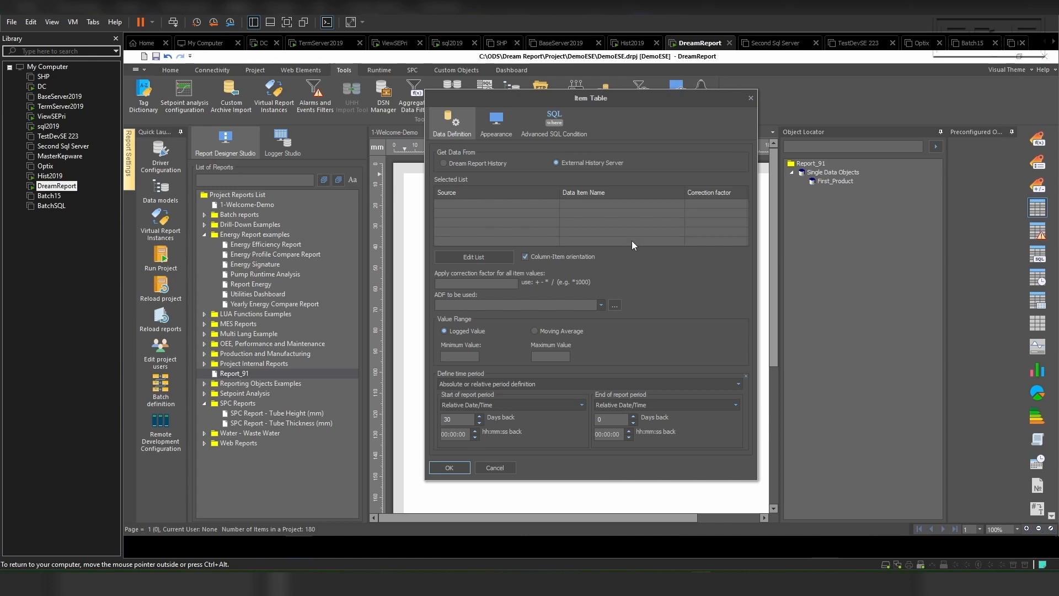
left_click(495, 257)
left_click(536, 146)
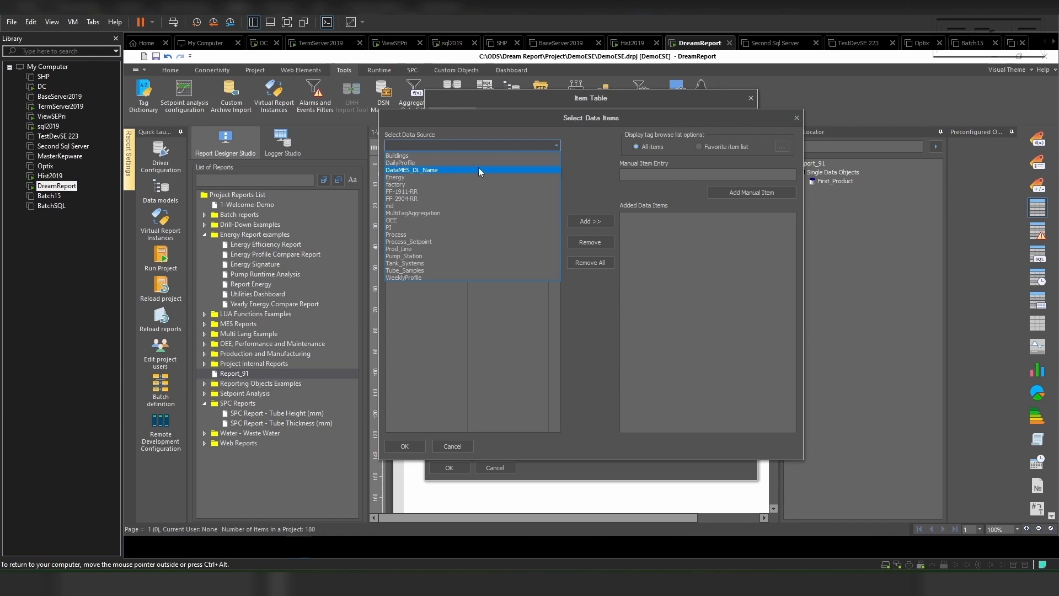
left_click(479, 169)
left_click(413, 243)
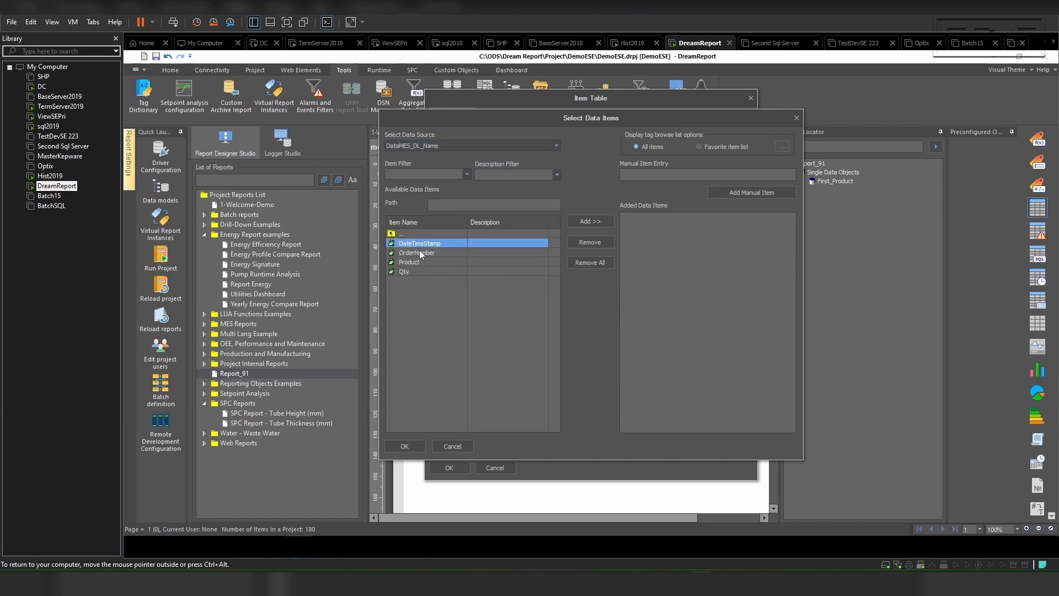
left_click(413, 270, "shift")
left_click(582, 222)
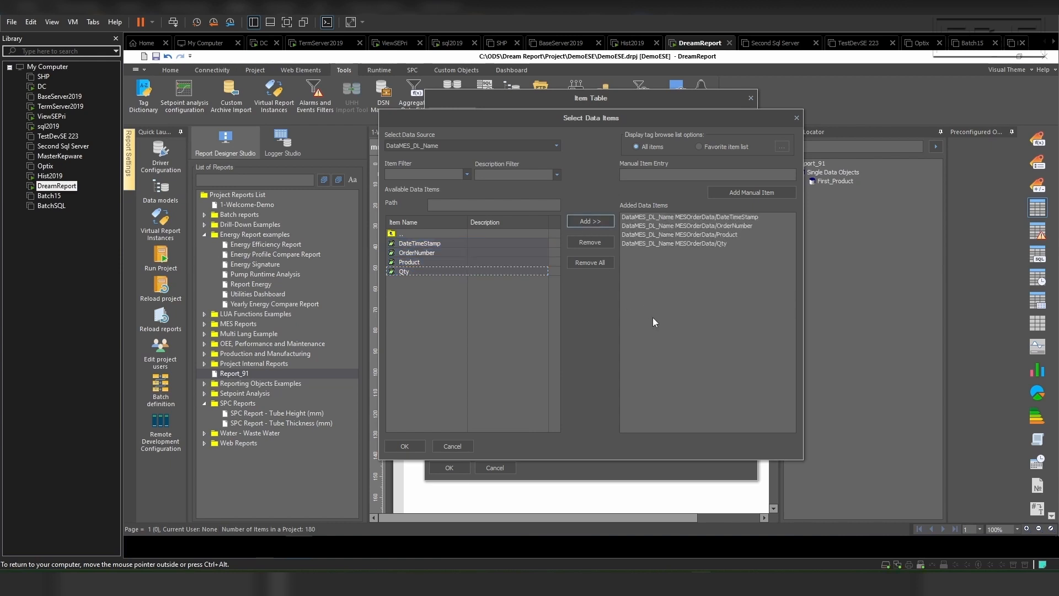
left_click(404, 446)
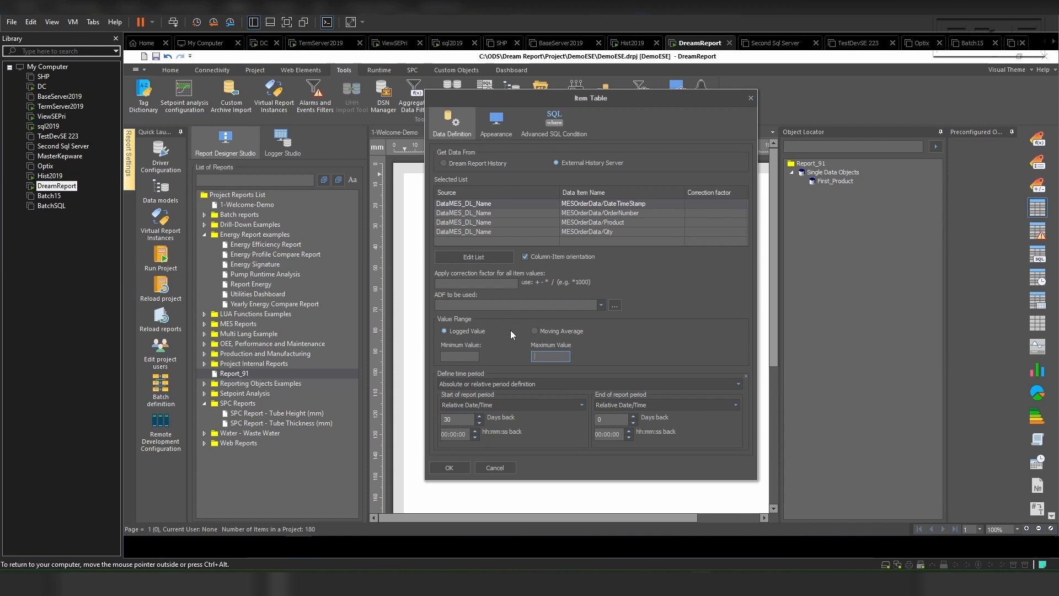
left_click(450, 468)
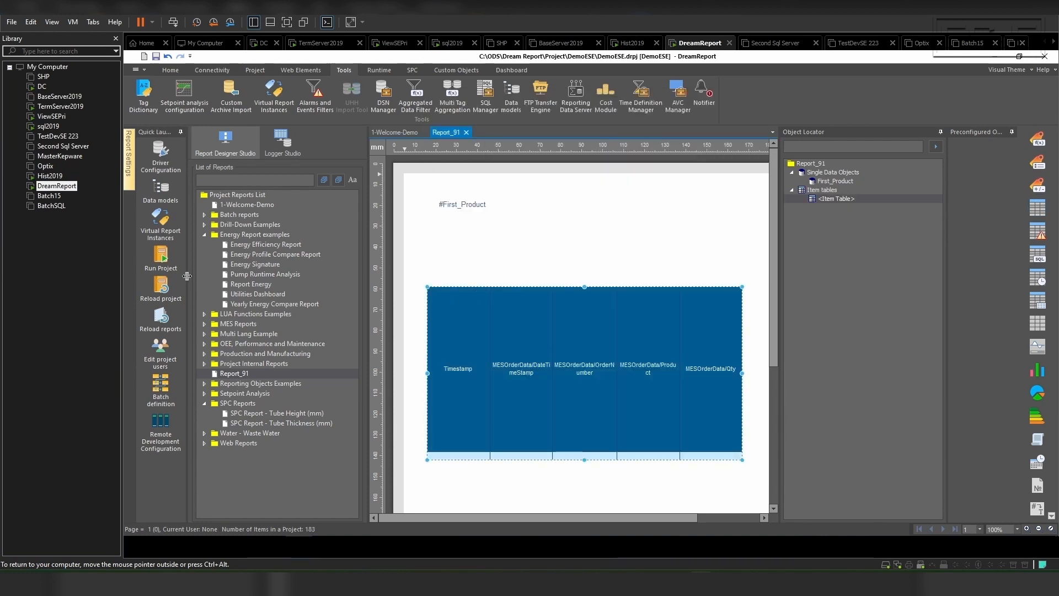
Step: Run the project with its changes saved and generate Report_91 from the Runtime Management Console
left_click(161, 257)
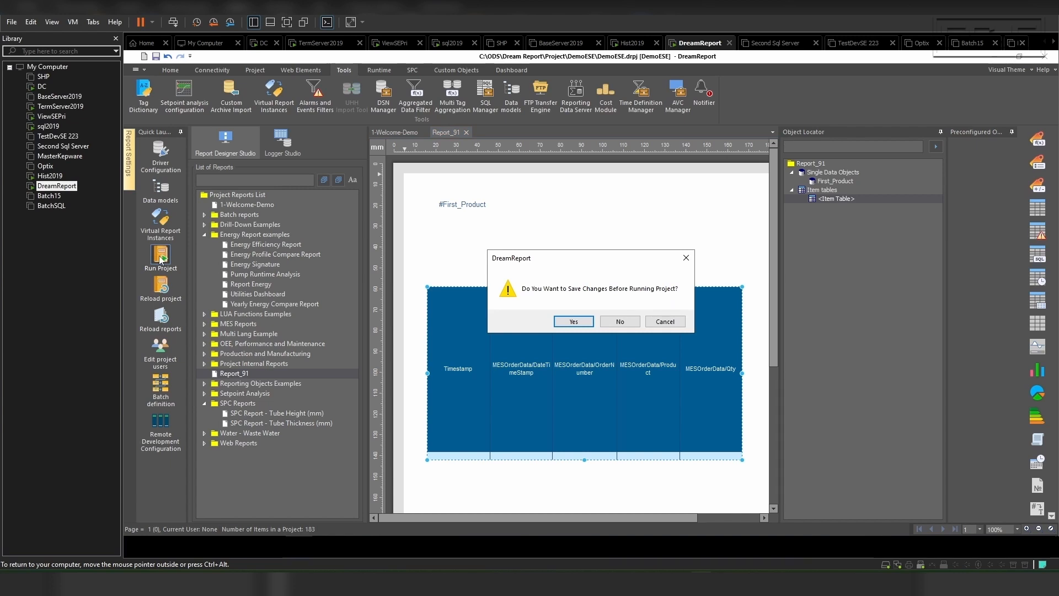
left_click(569, 324)
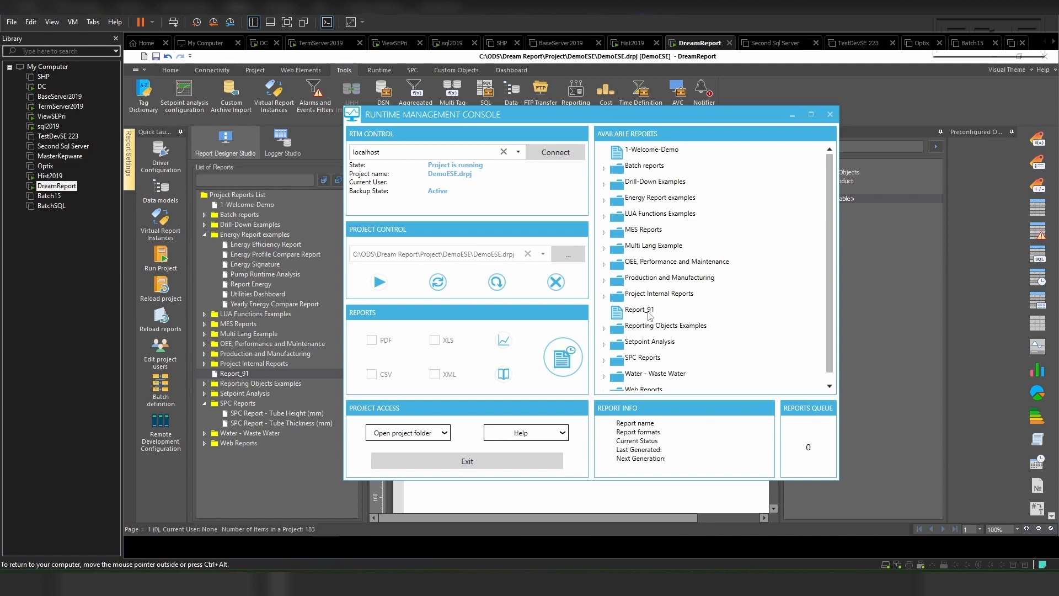
left_click(650, 316)
right_click(639, 319)
key("Escape")
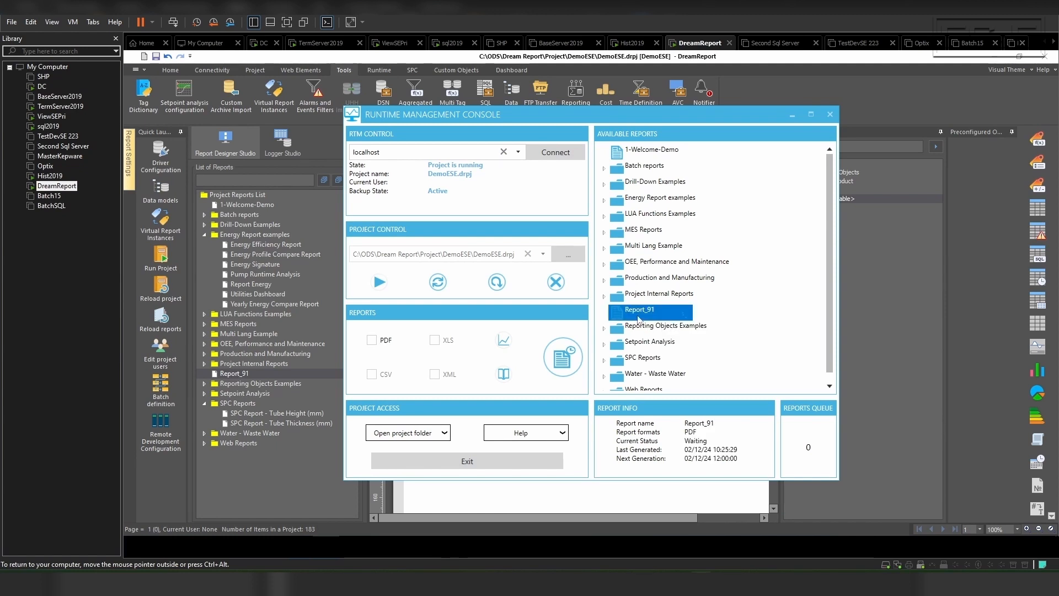
right_click(639, 319)
left_click(669, 344)
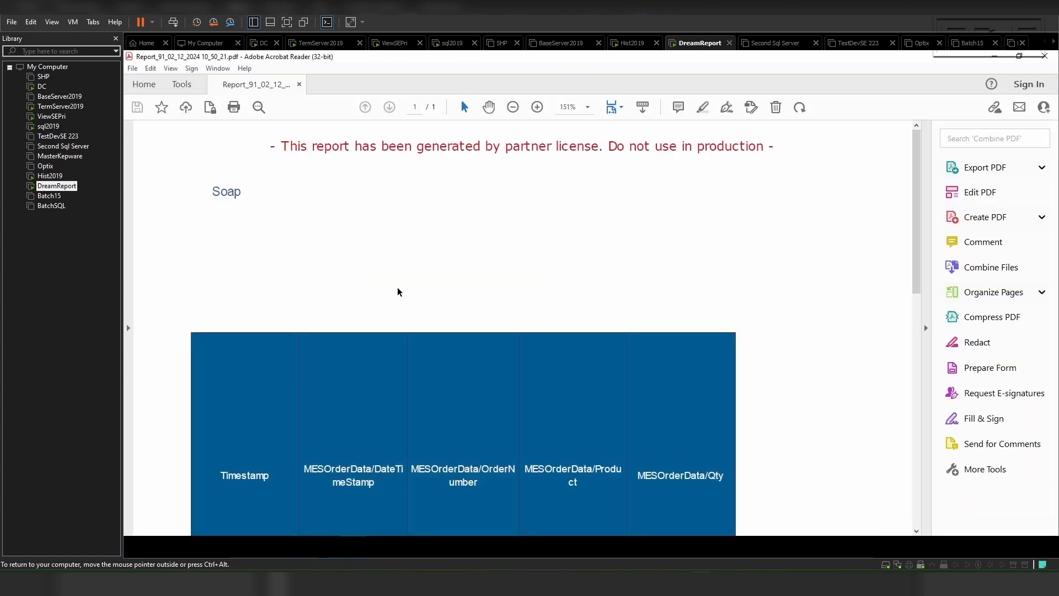
Step: Review the first product value and the item table's order rows in the generated PDF report
scroll(272, 229, "down", 4)
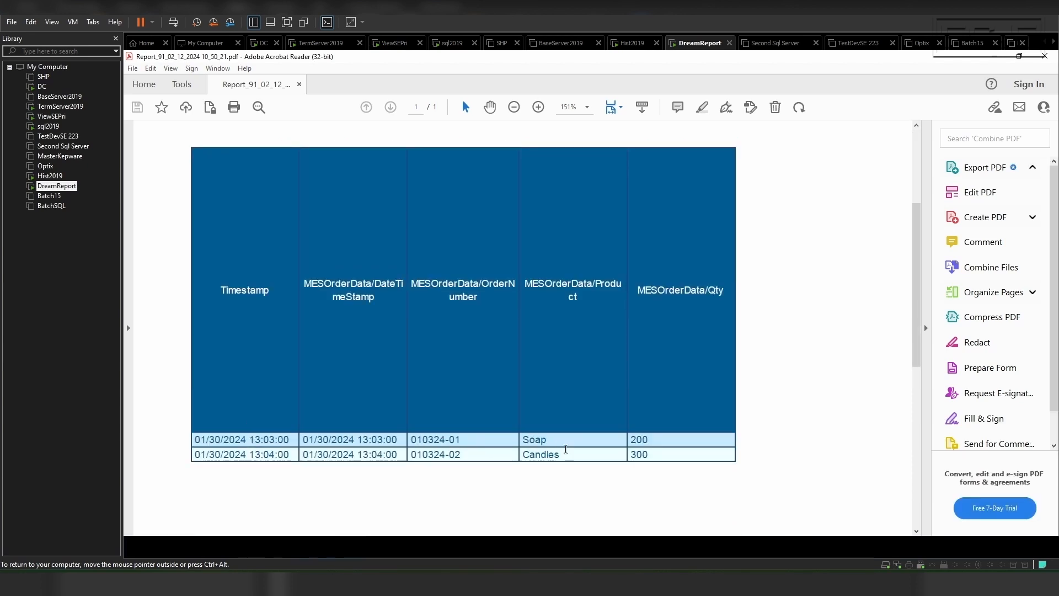
scroll(441, 386, "up", 1)
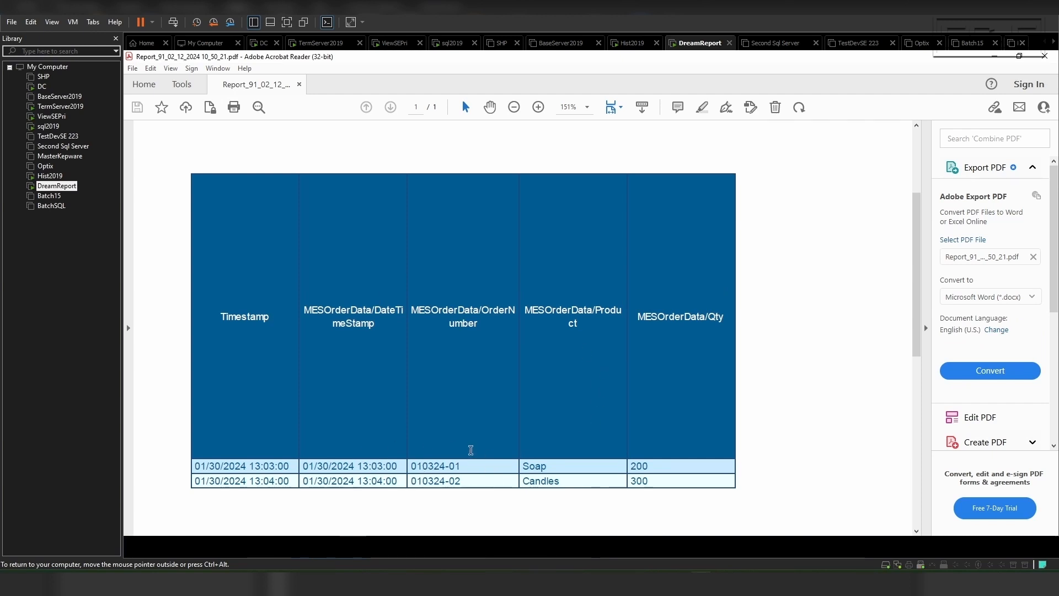
scroll(471, 450, "up", 5)
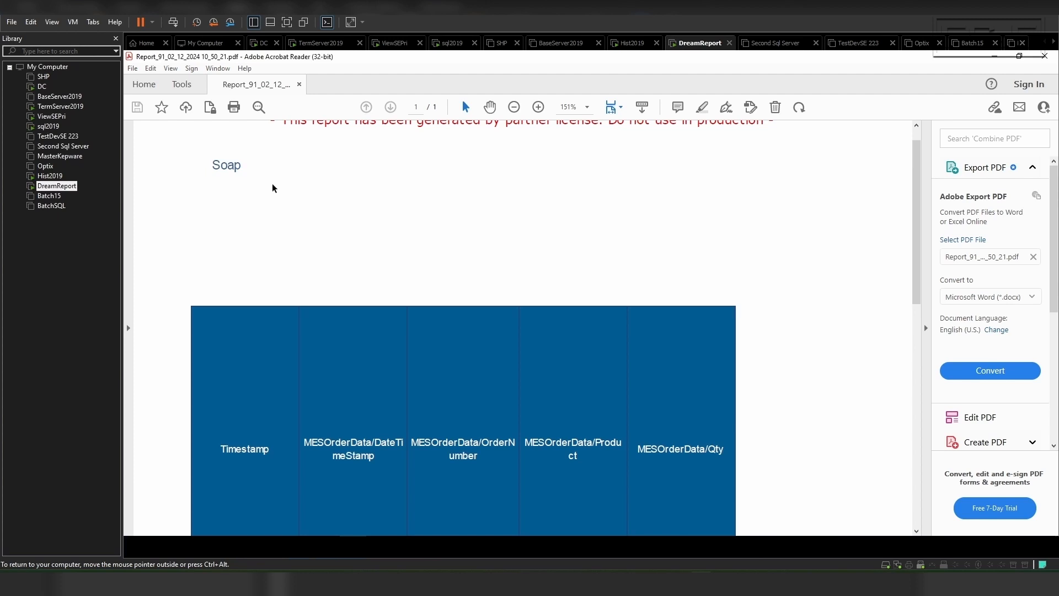
scroll(272, 187, "up", 1)
scroll(365, 246, "down", 8)
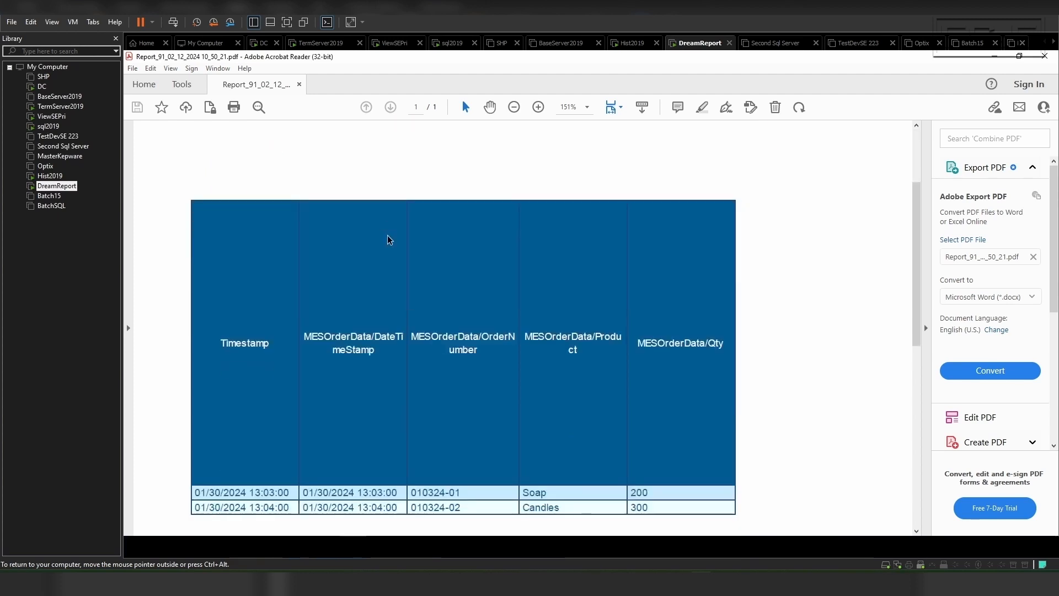